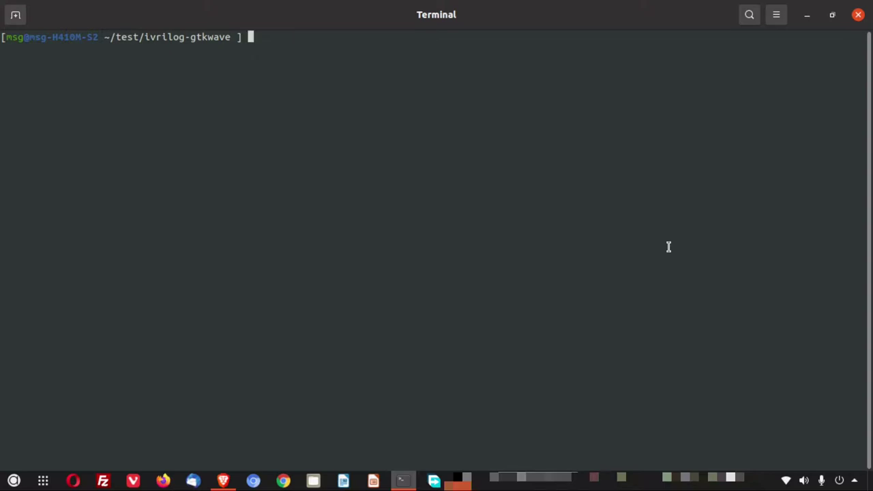
Bring up Brave's Icarus Verilog window and compare it with the GTKWave home page tab
{"action": "left_click", "coordinate": [223, 480]}
{"action": "left_click", "coordinate": [225, 409]}
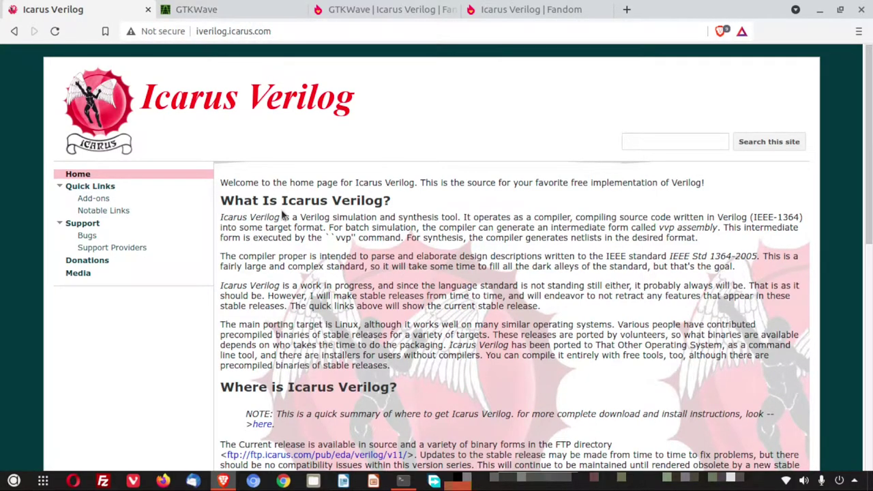
{"action": "left_click", "coordinate": [212, 11]}
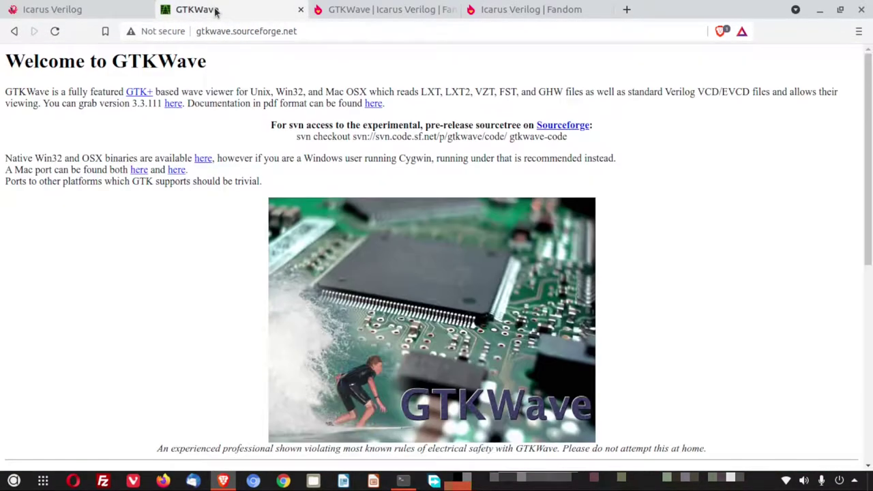
{"action": "left_click", "coordinate": [75, 11]}
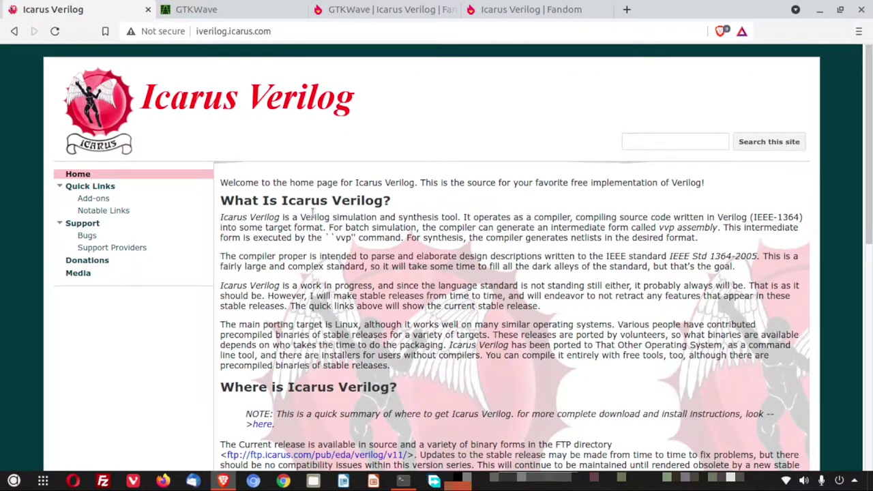
{"action": "key", "text": "ctrl+Tab"}
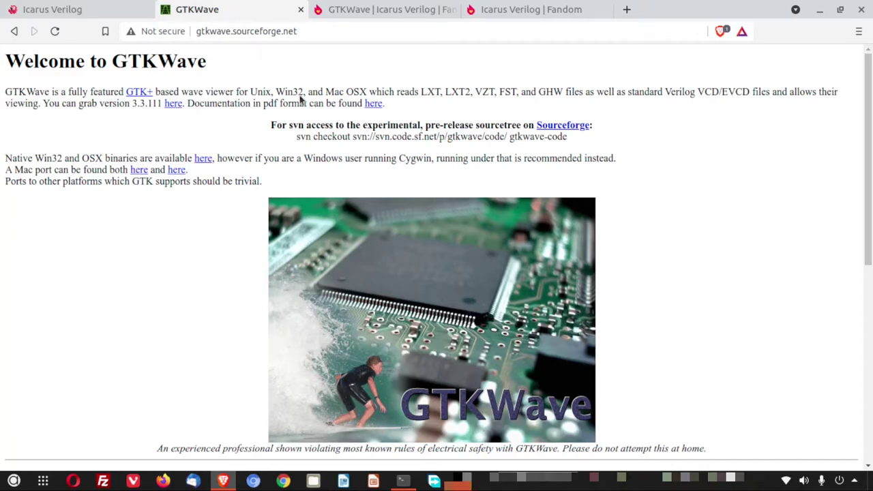
{"action": "scroll", "coordinate": [336, 267], "scroll_direction": "down", "scroll_amount": 5}
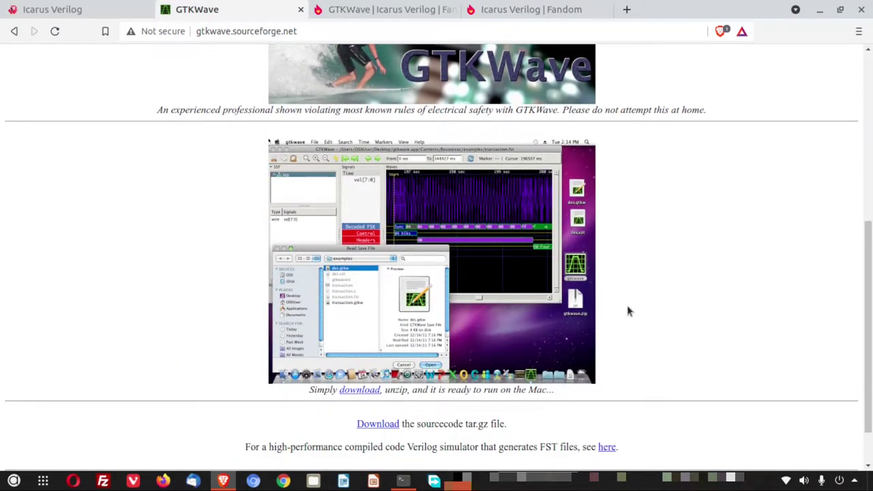
{"action": "key", "text": "ctrl+shift+Tab"}
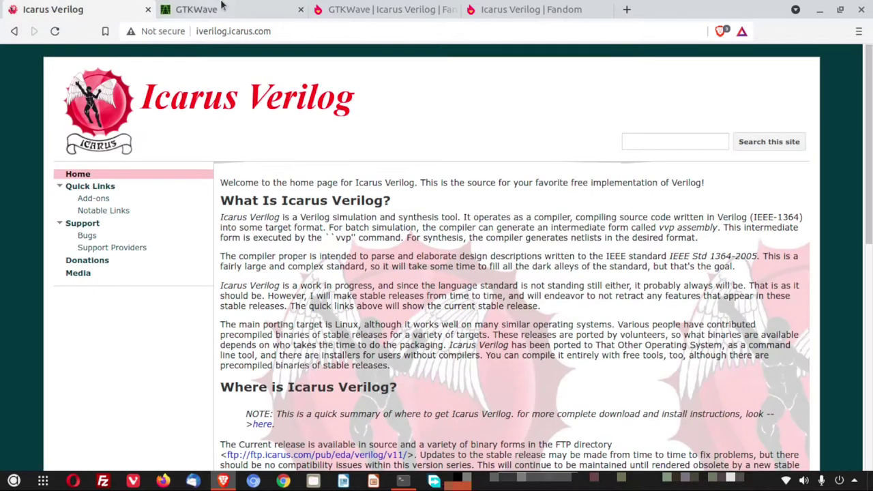
Scroll down the Icarus Verilog home page, then review the GTKWave home page
{"action": "left_click", "coordinate": [218, 9]}
{"action": "left_click", "coordinate": [102, 9]}
{"action": "scroll", "coordinate": [342, 236], "scroll_direction": "down", "scroll_amount": 2}
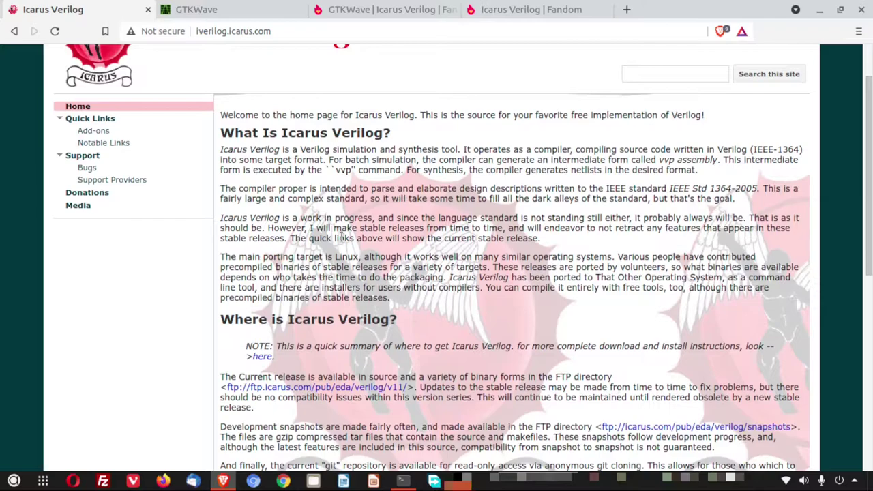
{"action": "scroll", "coordinate": [339, 236], "scroll_direction": "down", "scroll_amount": 1}
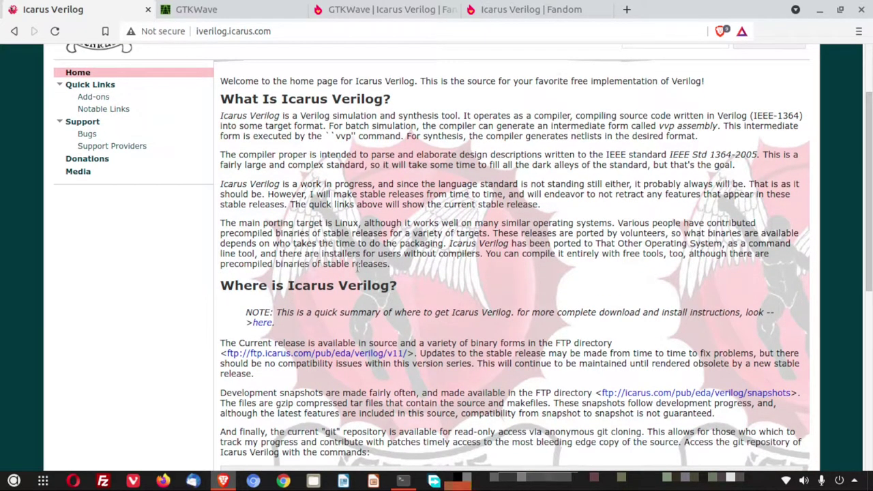
{"action": "left_click", "coordinate": [230, 7]}
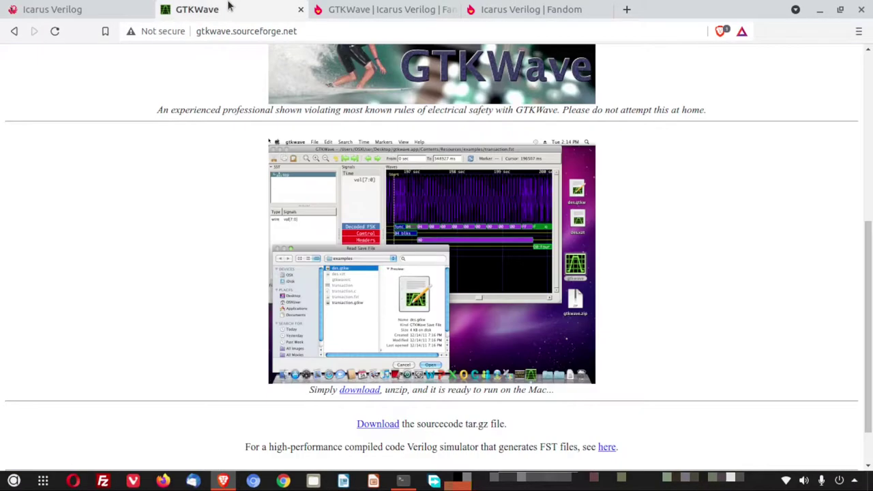
{"action": "scroll", "coordinate": [381, 301], "scroll_direction": "up", "scroll_amount": 5}
{"action": "scroll", "coordinate": [380, 296], "scroll_direction": "up", "scroll_amount": 3}
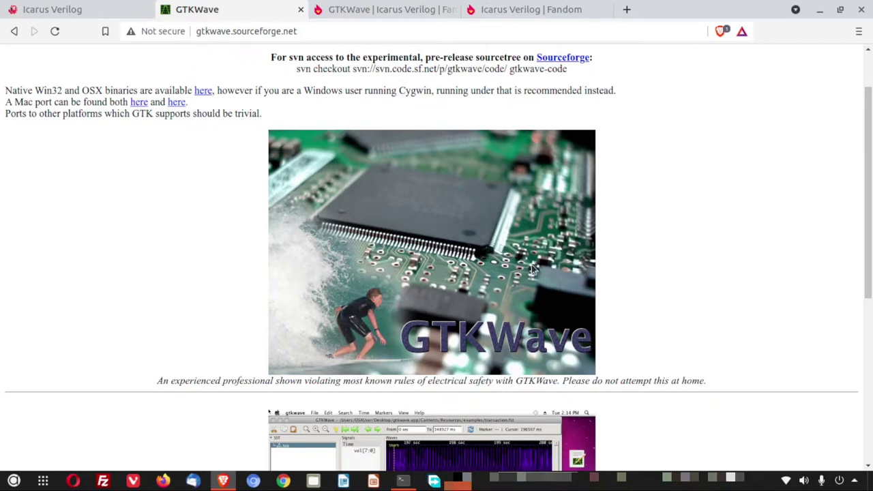
Return to the Icarus Verilog home page and briefly highlight its introduction paragraphs
{"action": "left_click", "coordinate": [58, 8]}
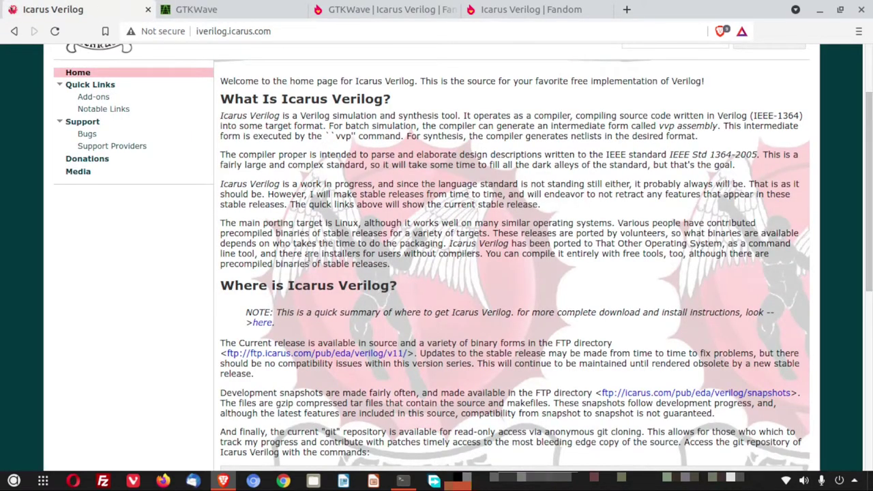
{"action": "scroll", "coordinate": [387, 120], "scroll_direction": "up", "scroll_amount": 2}
{"action": "left_click_drag", "start_coordinate": [219, 183], "coordinate": [475, 352]}
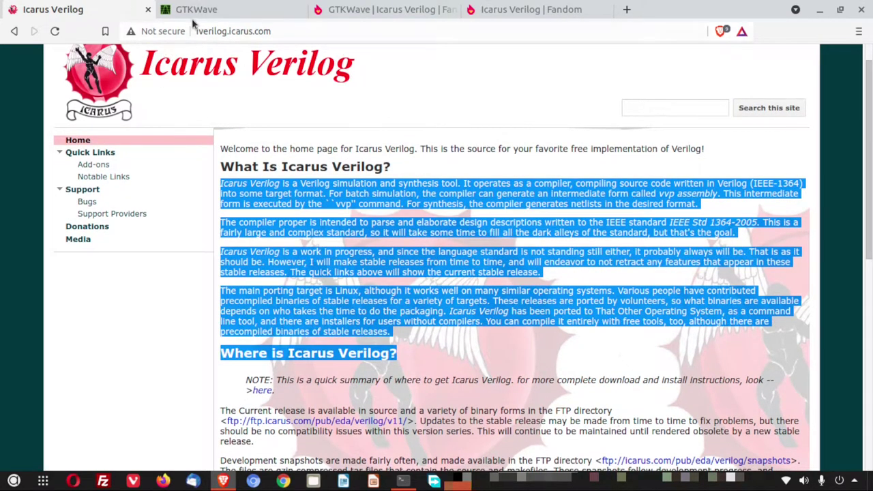
{"action": "left_click", "coordinate": [443, 339]}
Scroll down to the download and git sections, highlighting the ivtest clone command
{"action": "scroll", "coordinate": [436, 340], "scroll_direction": "down", "scroll_amount": 4}
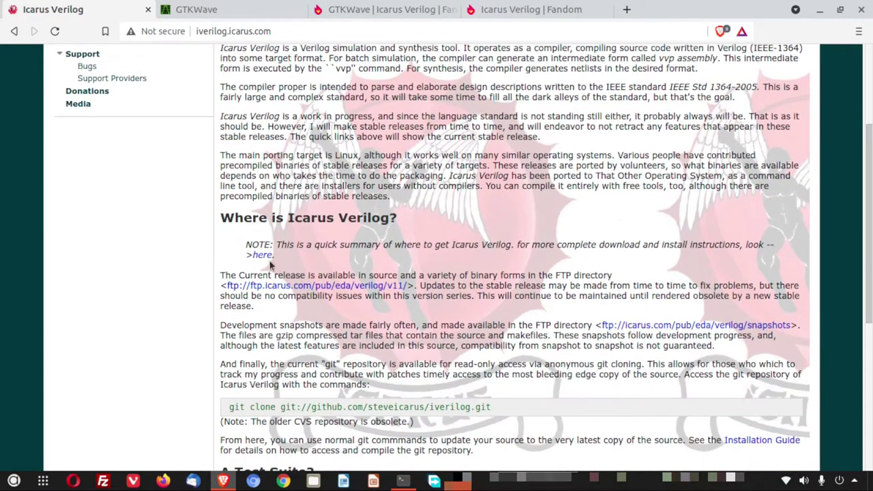
{"action": "scroll", "coordinate": [266, 258], "scroll_direction": "down", "scroll_amount": 3}
{"action": "scroll", "coordinate": [261, 258], "scroll_direction": "down", "scroll_amount": 3}
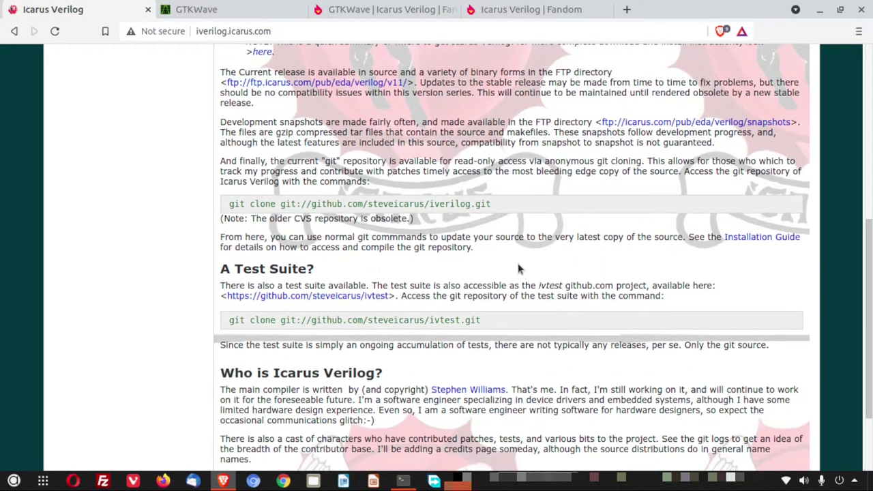
{"action": "scroll", "coordinate": [616, 280], "scroll_direction": "up", "scroll_amount": 2}
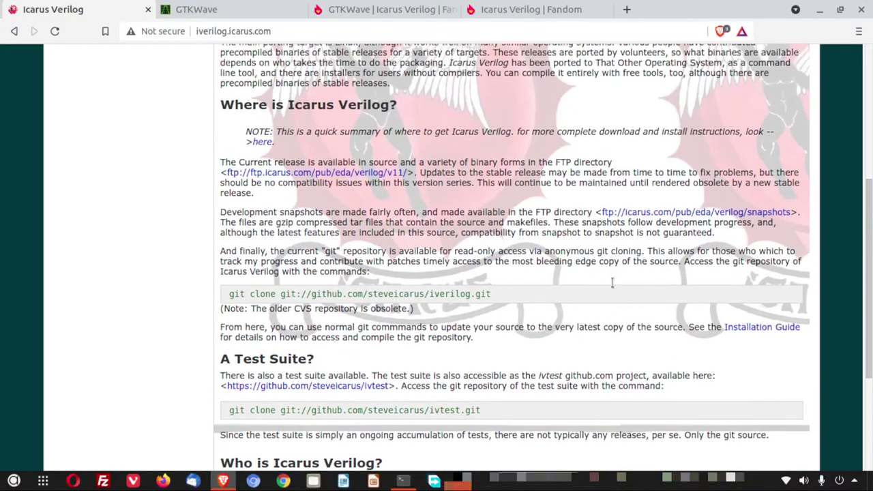
{"action": "scroll", "coordinate": [607, 285], "scroll_direction": "down", "scroll_amount": 2}
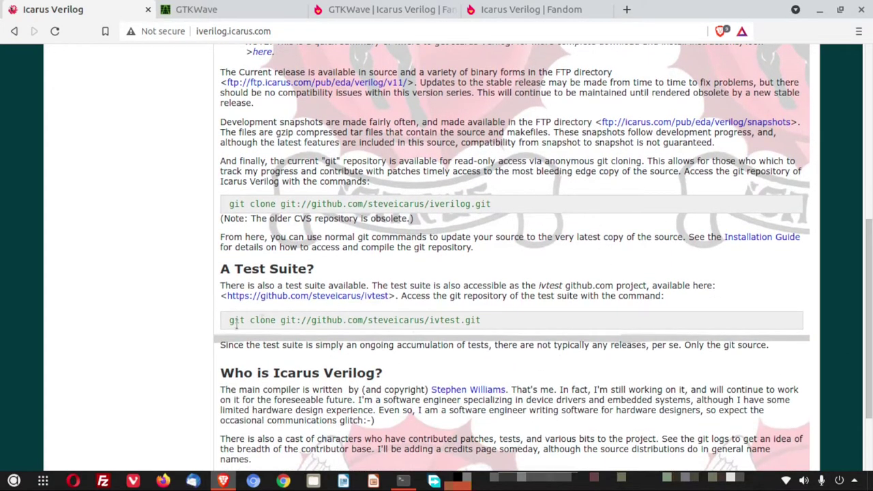
{"action": "left_click_drag", "start_coordinate": [247, 321], "coordinate": [514, 327]}
{"action": "left_click", "coordinate": [543, 308]}
{"action": "scroll", "coordinate": [395, 252], "scroll_direction": "up", "scroll_amount": 1}
{"action": "scroll", "coordinate": [395, 252], "scroll_direction": "up", "scroll_amount": 9}
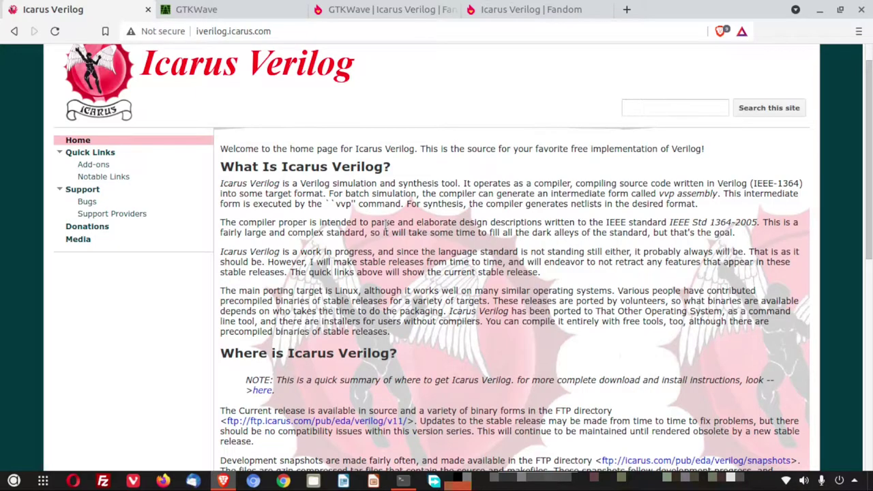
Scroll back up the Icarus Verilog page and move to the GTKWave tab
{"action": "scroll", "coordinate": [300, 197], "scroll_direction": "down", "scroll_amount": 10}
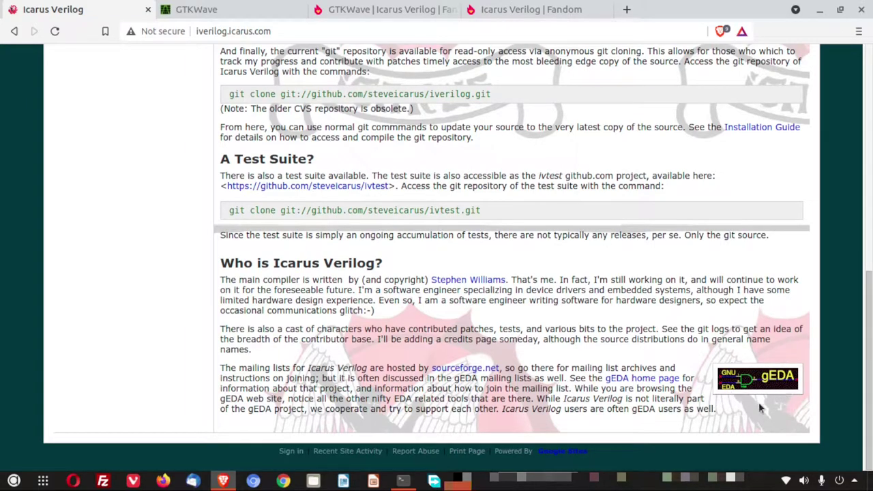
{"action": "scroll", "coordinate": [372, 308], "scroll_direction": "up", "scroll_amount": 3}
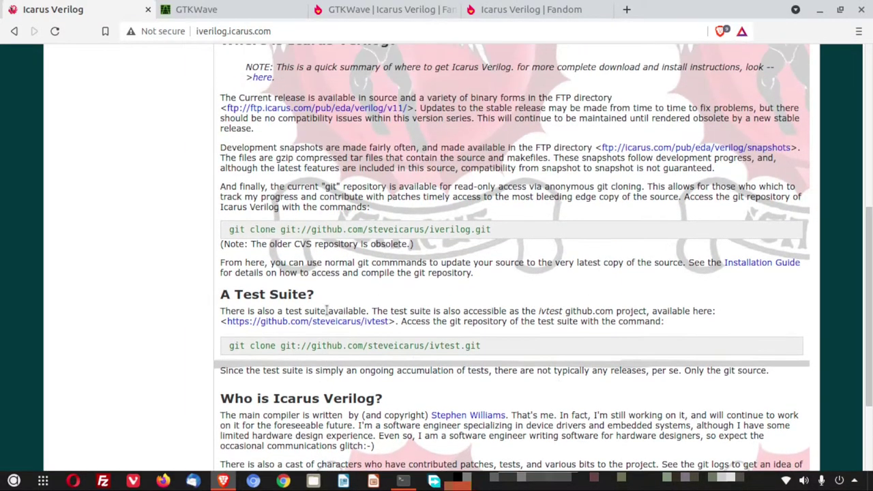
{"action": "scroll", "coordinate": [372, 308], "scroll_direction": "up", "scroll_amount": 4}
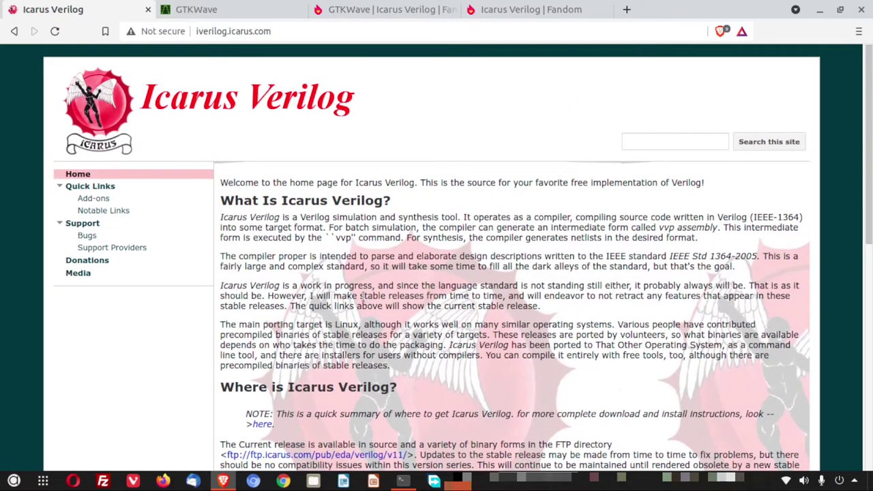
{"action": "key", "text": "ctrl+Tab"}
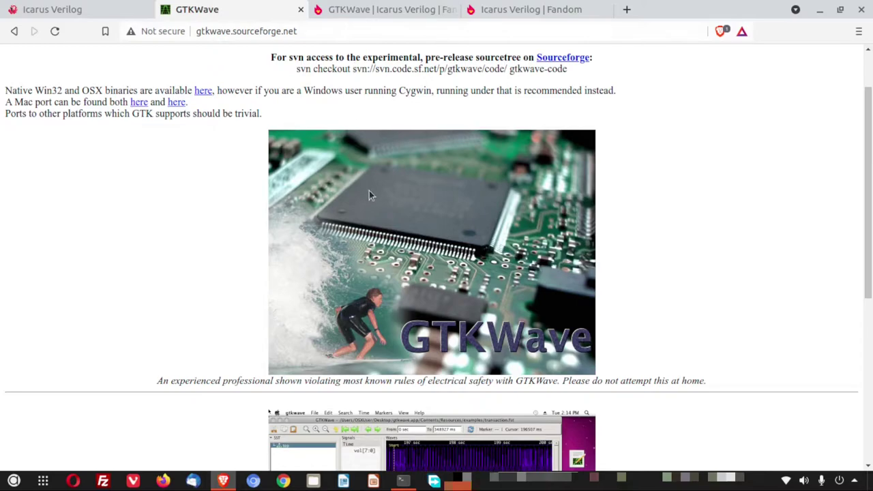
Open the Icarus Verilog wiki's GTKWave page and glance over it
{"action": "left_click", "coordinate": [378, 8]}
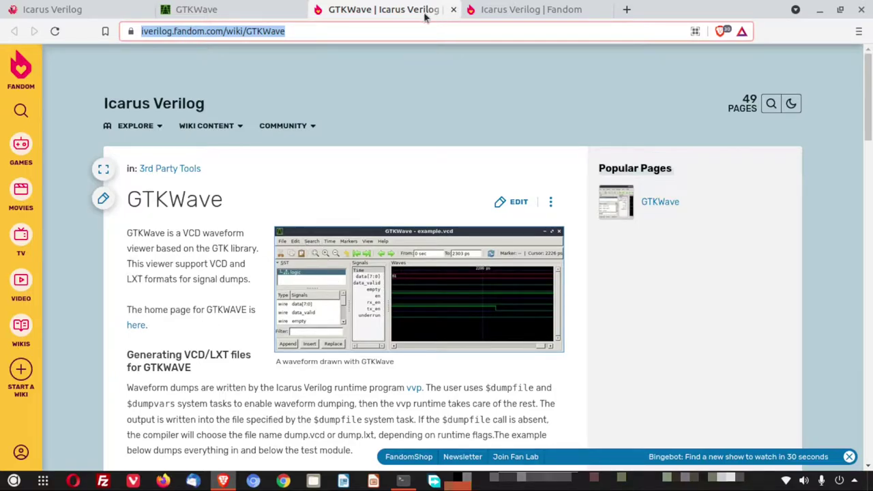
{"action": "scroll", "coordinate": [301, 261], "scroll_direction": "down", "scroll_amount": 4}
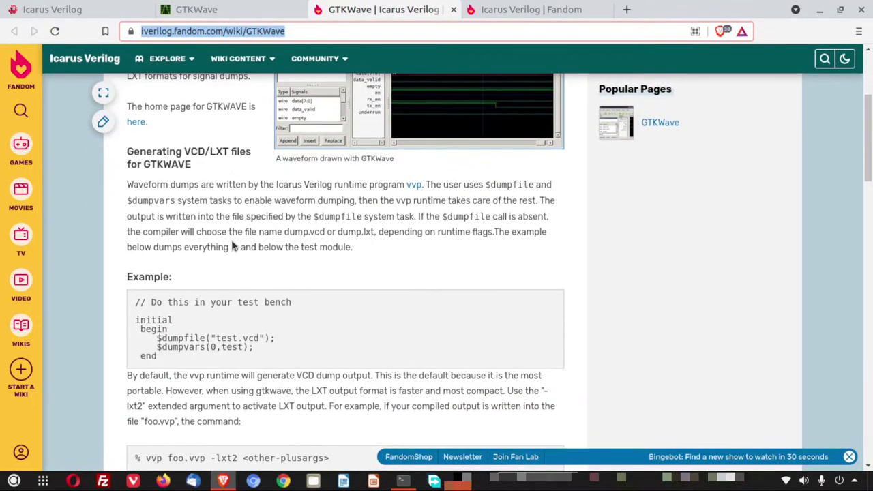
{"action": "scroll", "coordinate": [232, 248], "scroll_direction": "up", "scroll_amount": 4}
Scroll through the Icarus Verilog wiki Home page and back to the top
{"action": "key", "text": "ctrl+Tab"}
{"action": "left_click", "coordinate": [412, 218]}
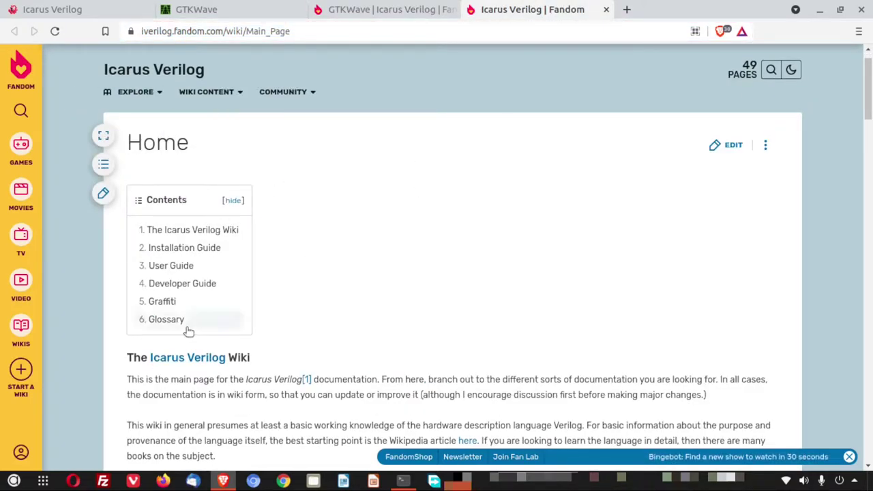
{"action": "scroll", "coordinate": [226, 279], "scroll_direction": "down", "scroll_amount": 4}
{"action": "scroll", "coordinate": [230, 304], "scroll_direction": "down", "scroll_amount": 1}
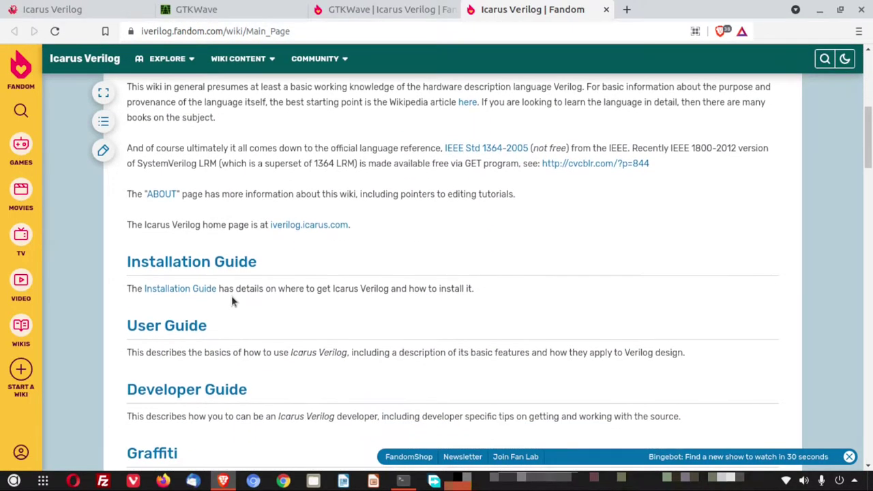
{"action": "scroll", "coordinate": [247, 340], "scroll_direction": "down", "scroll_amount": 2}
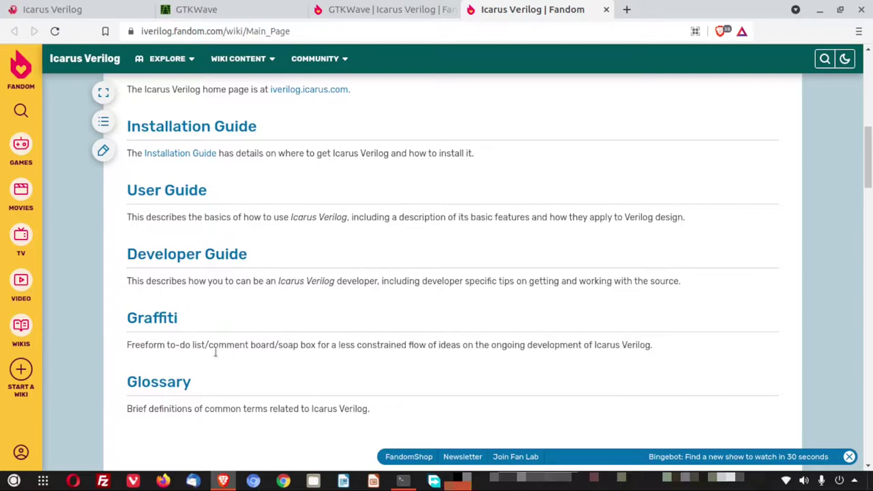
{"action": "scroll", "coordinate": [385, 243], "scroll_direction": "up", "scroll_amount": 3}
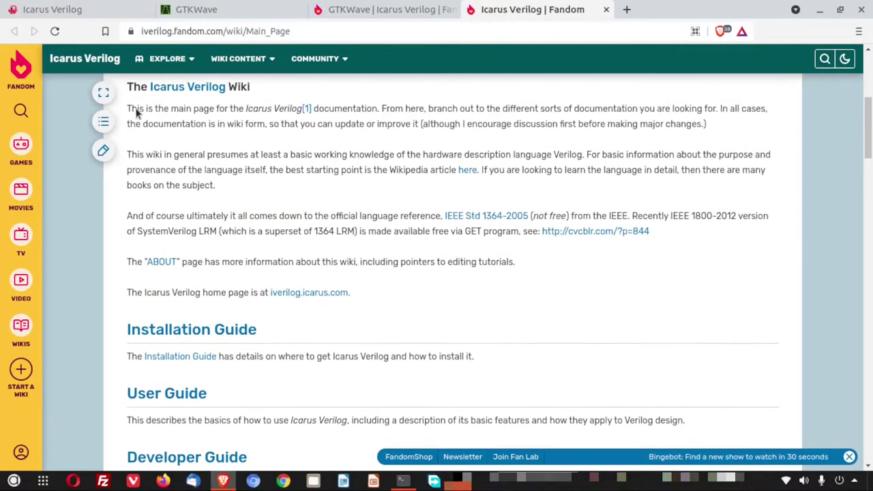
{"action": "scroll", "coordinate": [409, 349], "scroll_direction": "up", "scroll_amount": 2}
{"action": "scroll", "coordinate": [320, 334], "scroll_direction": "up", "scroll_amount": 2}
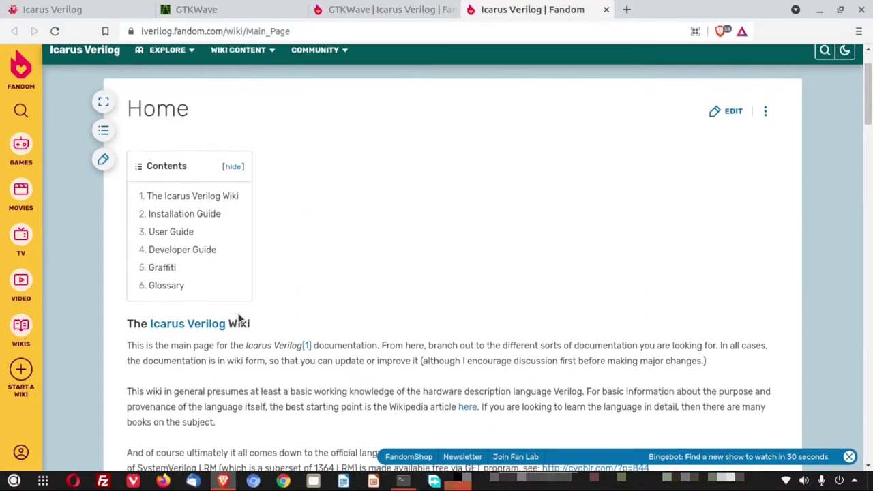
Read the wiki GTKWave page's VCD/LXT dump example, scrolling down and back up
{"action": "left_click", "coordinate": [405, 8]}
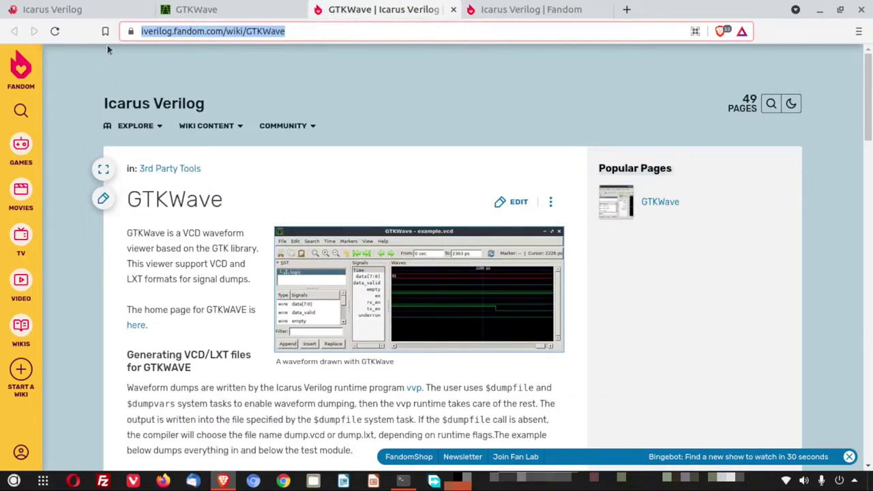
{"action": "scroll", "coordinate": [211, 329], "scroll_direction": "down", "scroll_amount": 6}
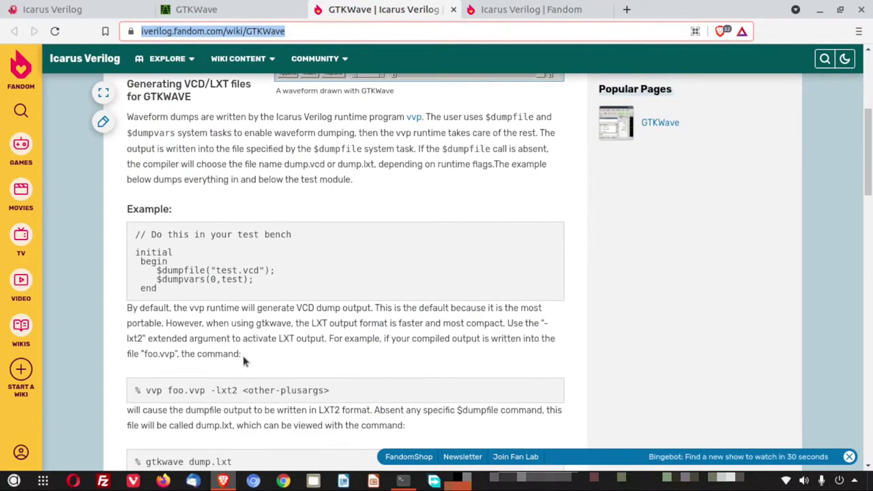
{"action": "scroll", "coordinate": [193, 306], "scroll_direction": "down", "scroll_amount": 2}
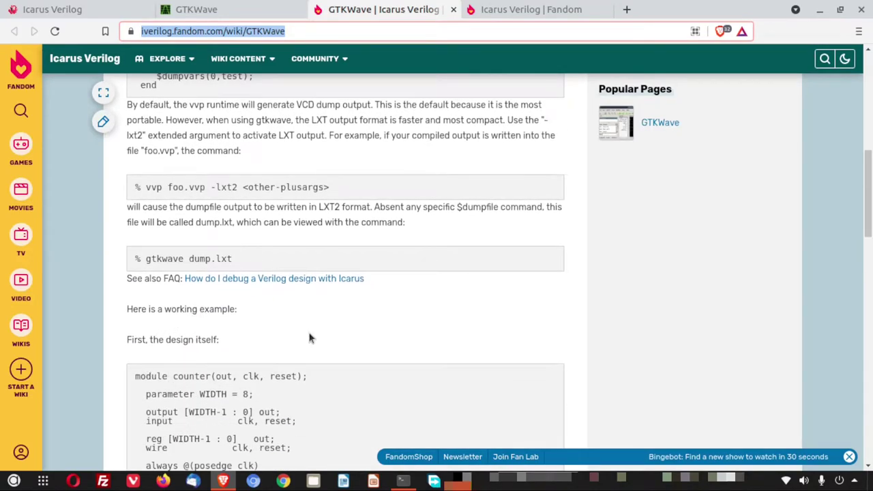
{"action": "scroll", "coordinate": [310, 337], "scroll_direction": "down", "scroll_amount": 11}
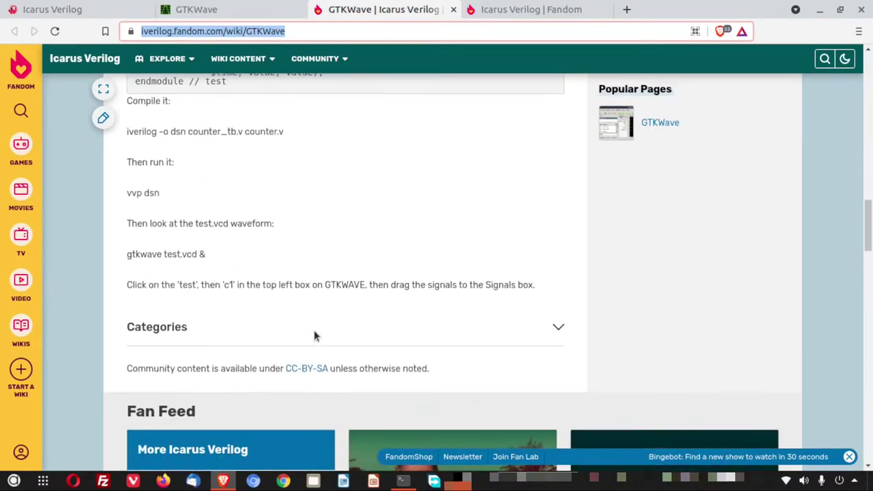
{"action": "scroll", "coordinate": [314, 327], "scroll_direction": "up", "scroll_amount": 10}
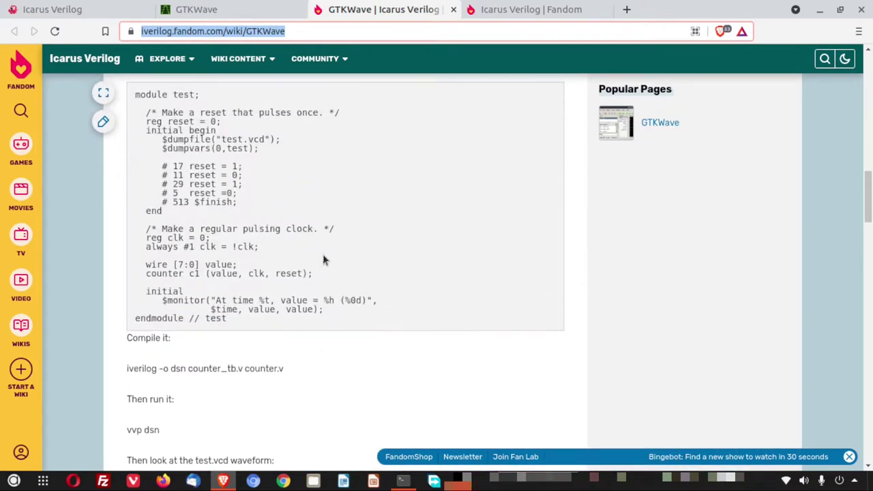
{"action": "scroll", "coordinate": [323, 256], "scroll_direction": "up", "scroll_amount": 10}
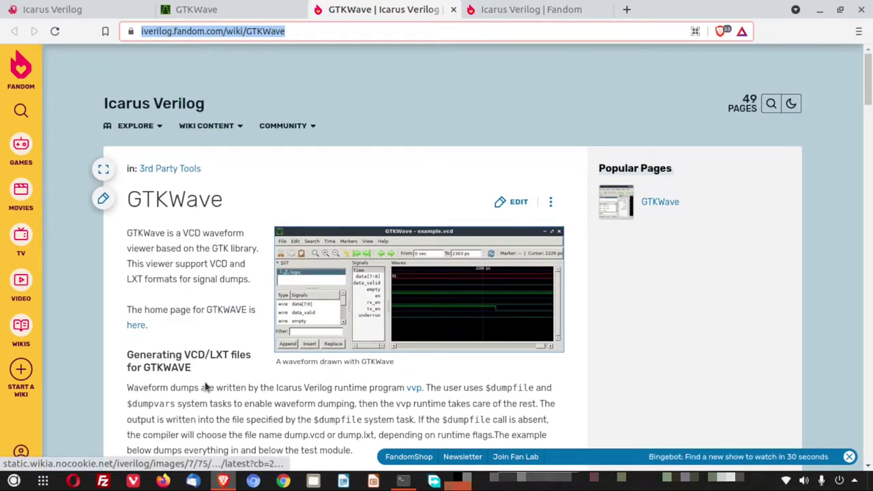
Print the install notes with 'cat instruction.txt' in the terminal
{"action": "left_click", "coordinate": [401, 482]}
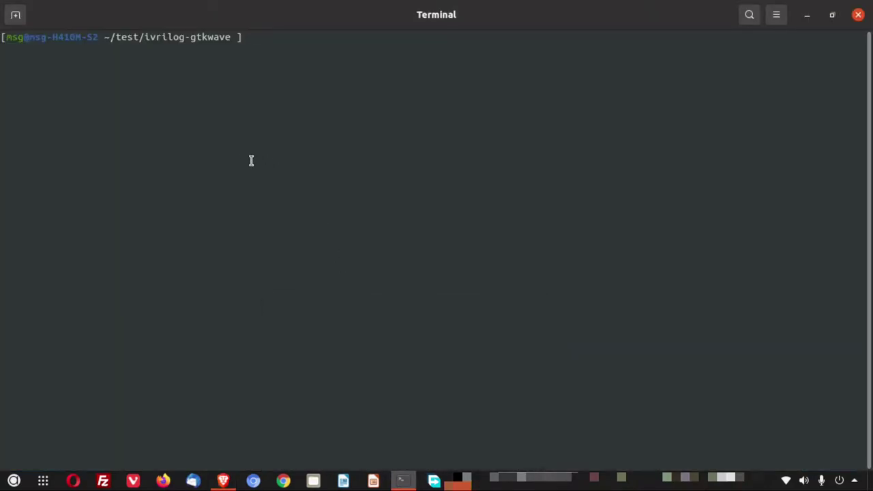
{"action": "type", "text": "cat ins"}
{"action": "key", "text": "Tab"}
{"action": "key", "text": "Return"}
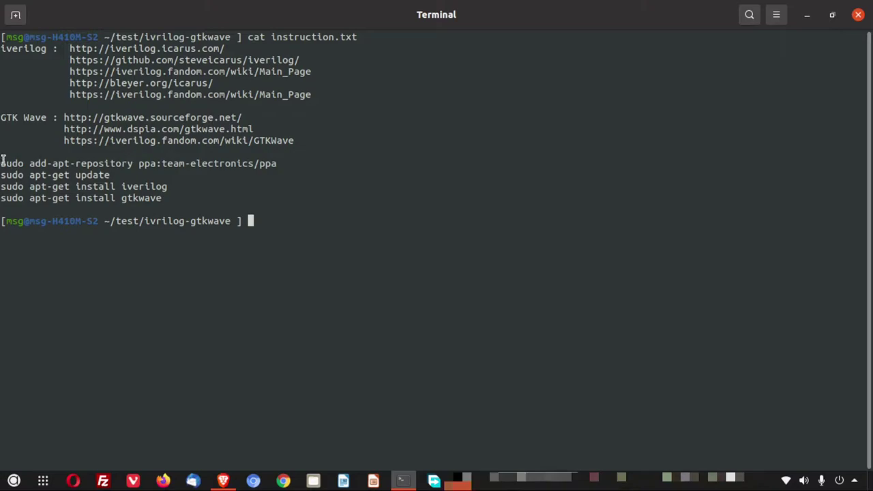
Copy and run the add-apt-repository line with sudo, confirming the team-electronics PPA
{"action": "left_click_drag", "start_coordinate": [6, 164], "coordinate": [143, 158]}
{"action": "left_click", "coordinate": [144, 158]}
{"action": "left_click_drag", "start_coordinate": [1, 164], "coordinate": [279, 164]}
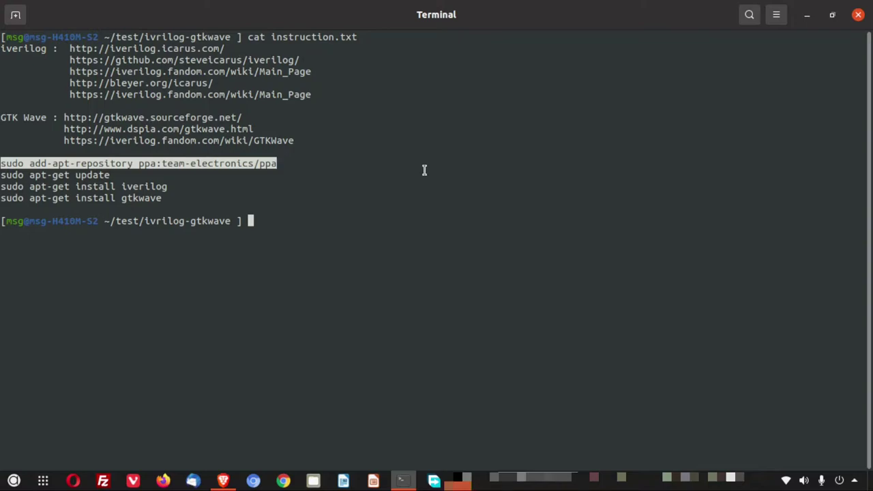
{"action": "type", "text": "sudo add-apt-repository ppa:team-electronics/ppa"}
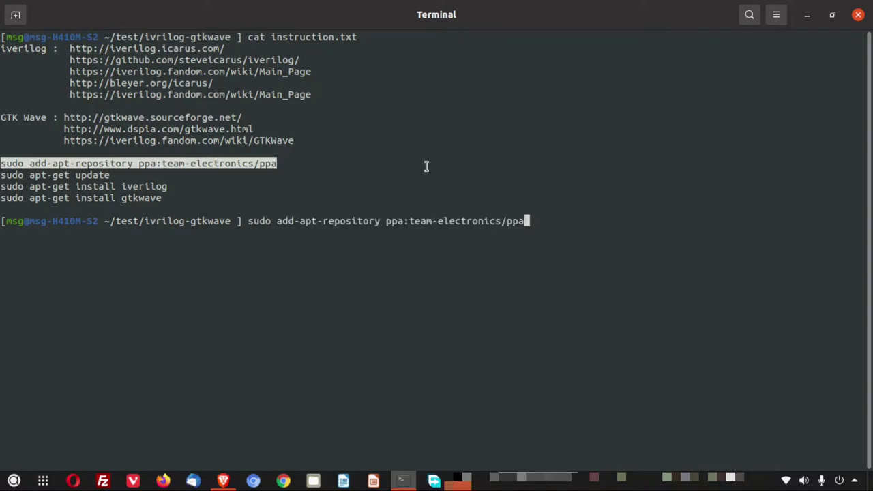
{"action": "key", "text": "Return"}
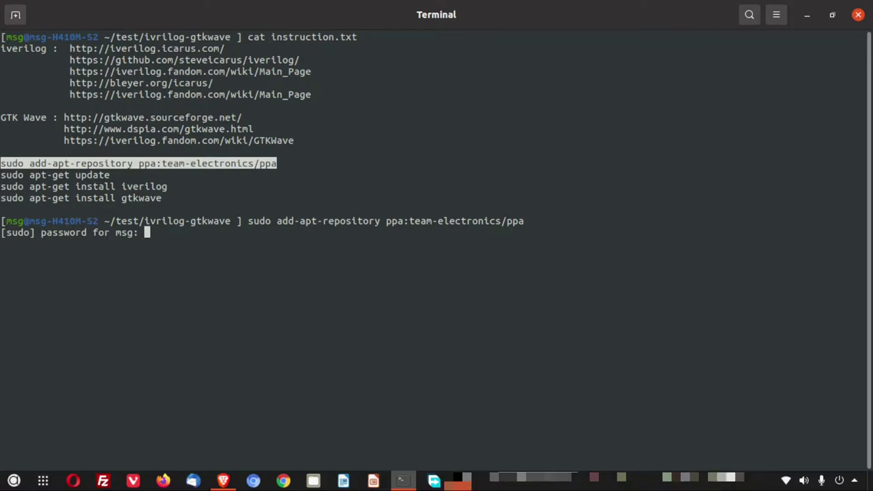
{"action": "key", "text": "Return"}
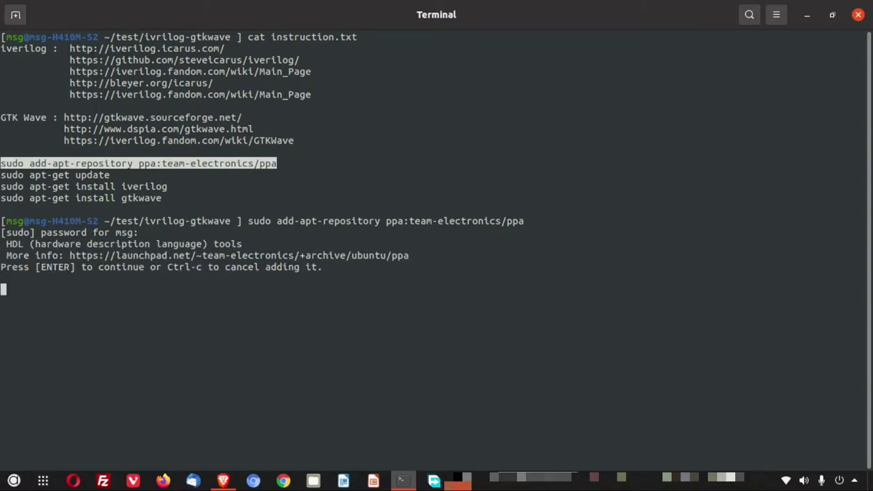
{"action": "key", "text": "Return"}
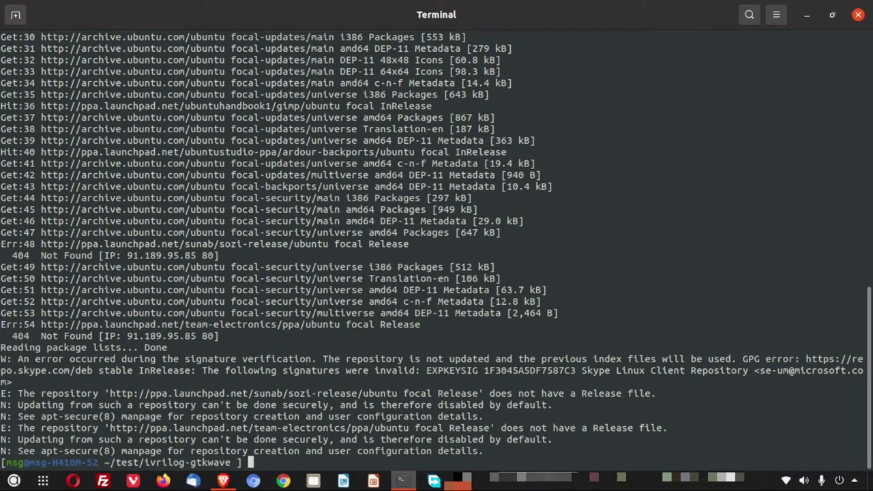
Clear the screen, reprint instruction.txt, and run its 'sudo apt-get update' line
{"action": "type", "text": "clear"}
{"action": "key", "text": "Return"}
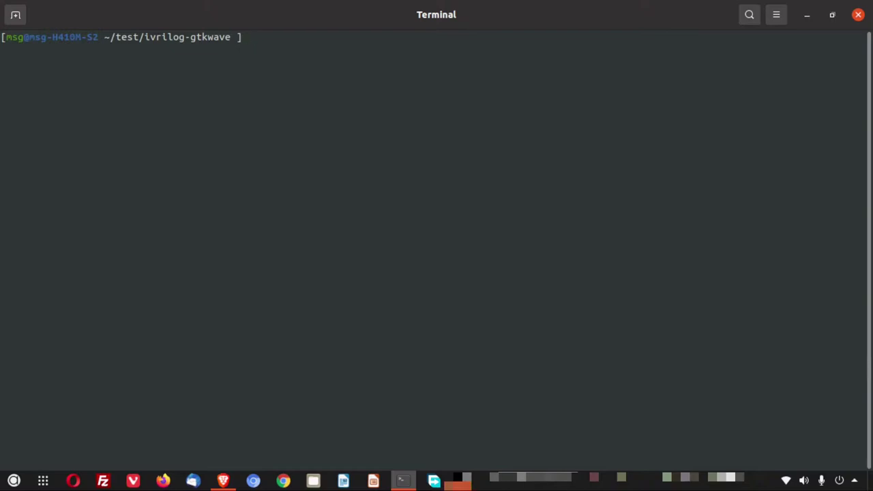
{"action": "type", "text": "cat instruction.txt"}
{"action": "key", "text": "Return"}
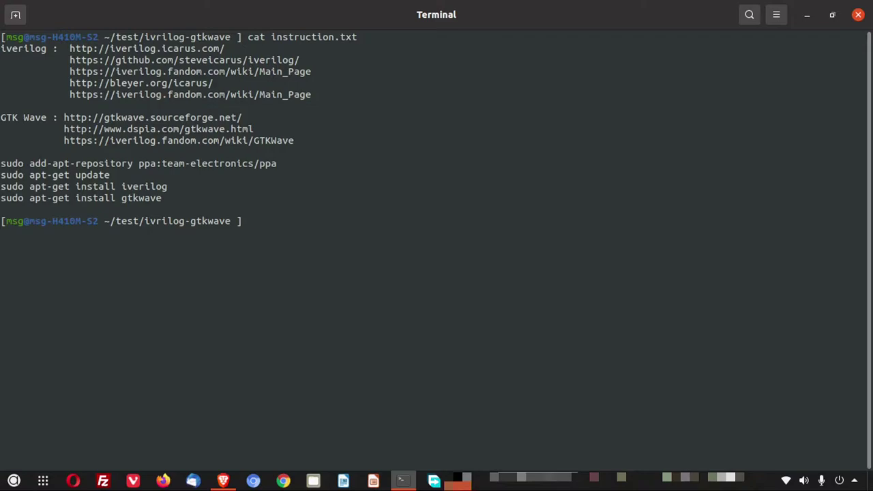
{"action": "triple_click", "coordinate": [4, 176]}
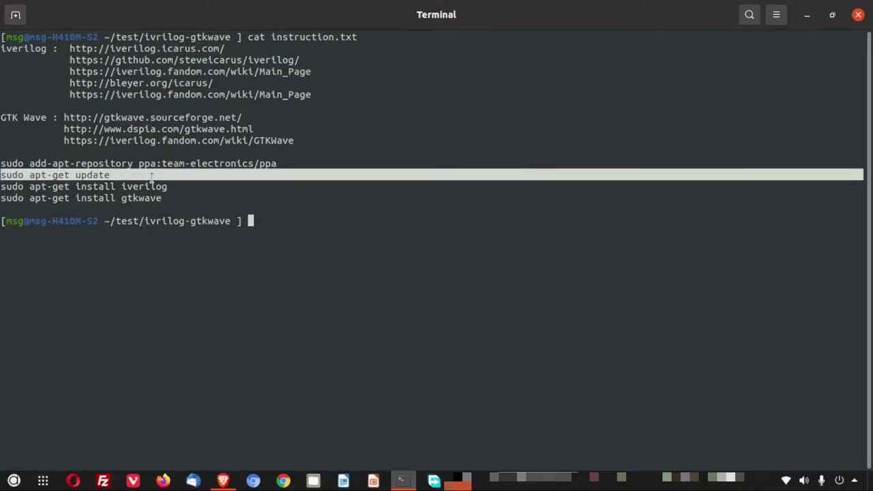
{"action": "middle_click", "coordinate": [368, 183]}
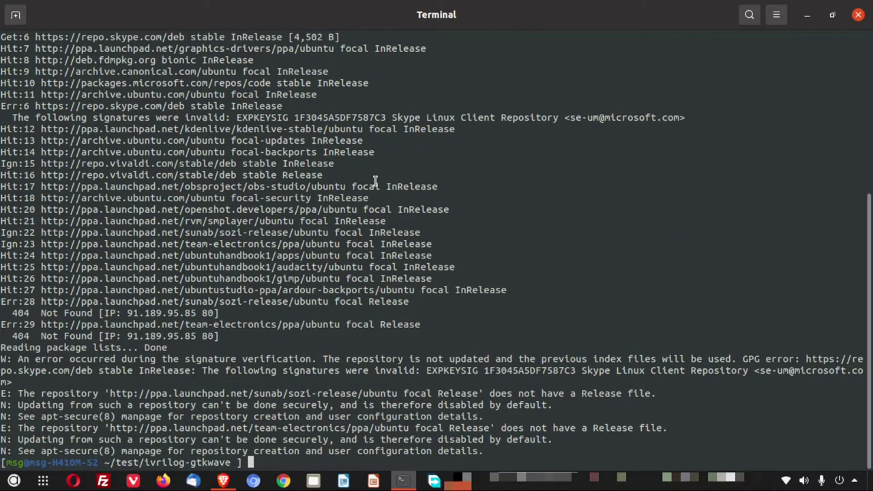
Clear the screen and print instruction.txt again
{"action": "key", "text": "ctrl+l"}
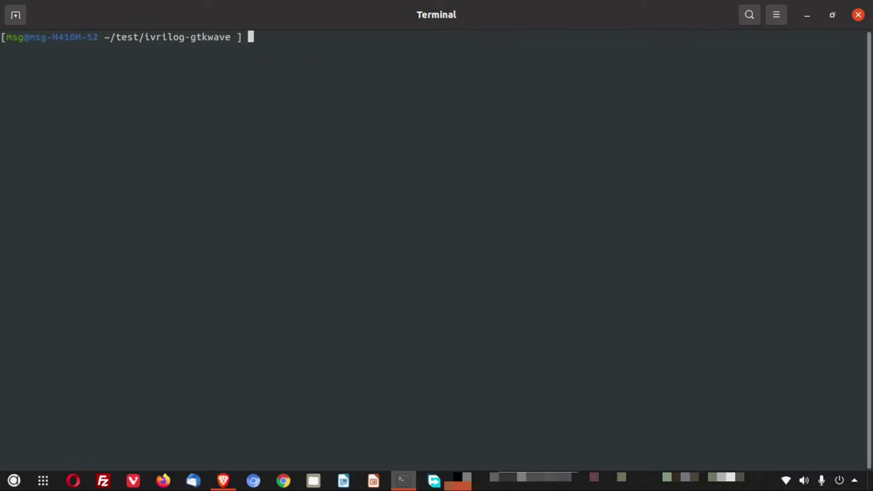
{"action": "type", "text": "cat instruction.txt"}
{"action": "key", "text": "Return"}
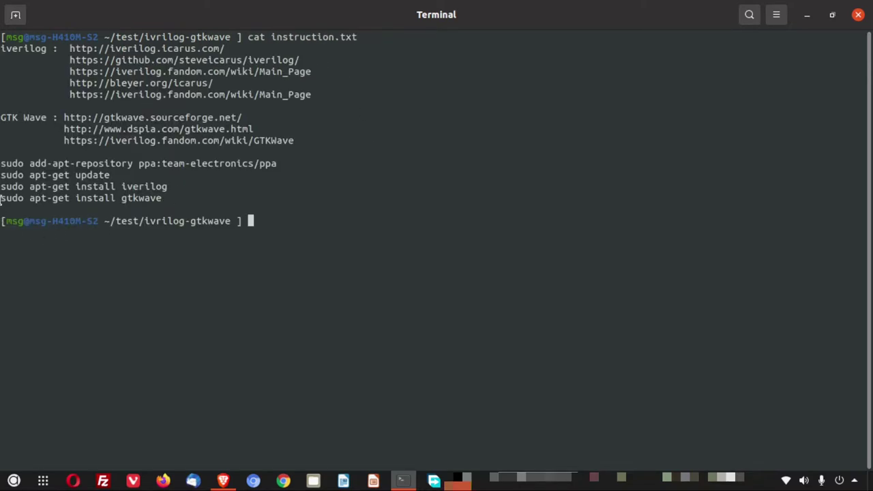
Paste the 'sudo apt-get install iverilog' line from the notes and run it
{"action": "left_click_drag", "start_coordinate": [0, 186], "coordinate": [180, 187]}
{"action": "middle_click", "coordinate": [339, 192]}
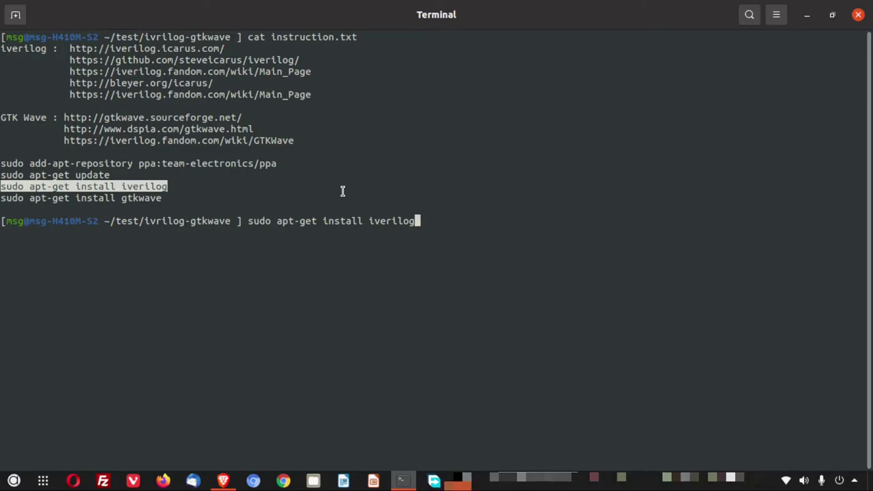
{"action": "key", "text": "Return"}
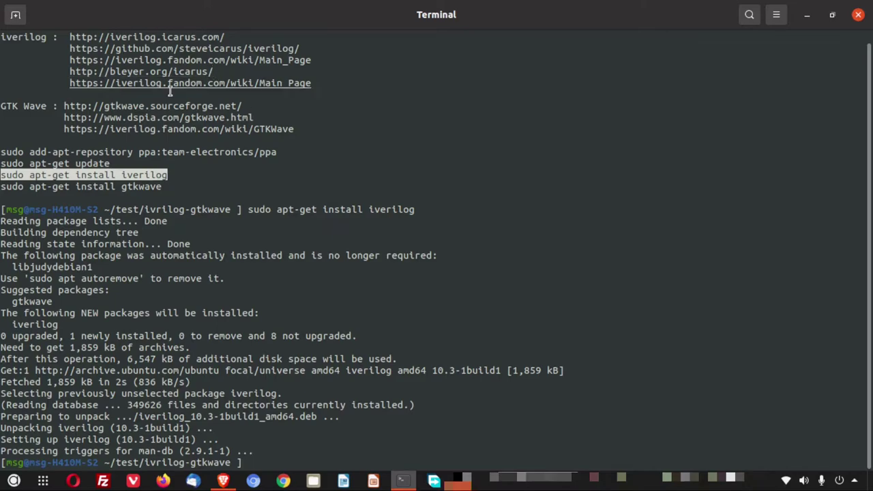
Run 'sudo apt-get install gtkwave' from the notes, then clear the screen
{"action": "left_click_drag", "start_coordinate": [2, 186], "coordinate": [163, 187]}
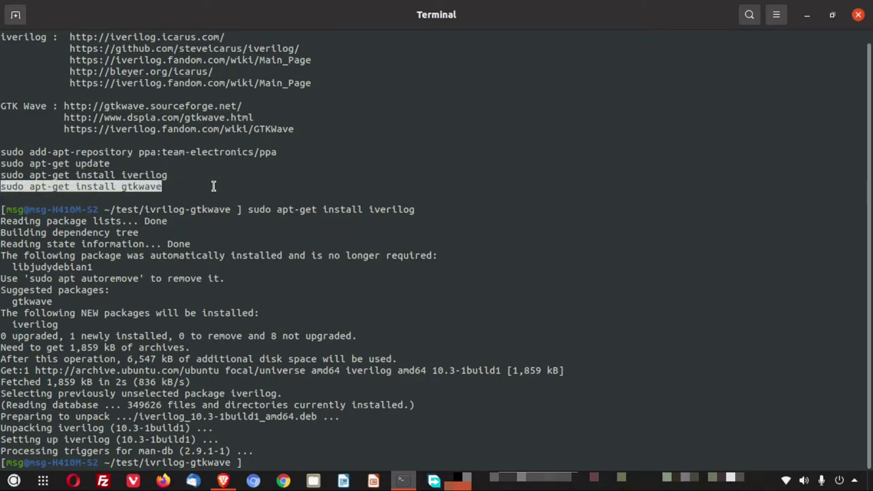
{"action": "middle_click", "coordinate": [425, 184]}
{"action": "key", "text": "Return"}
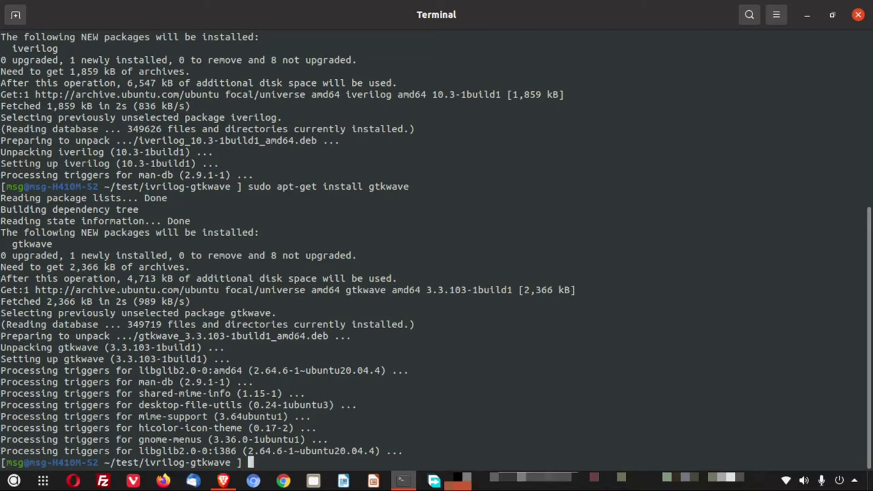
{"action": "key", "text": "ctrl+l"}
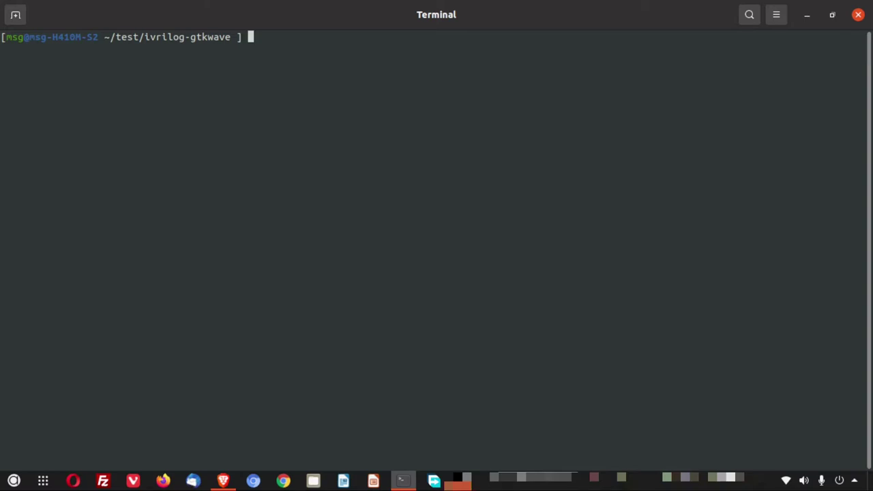
List the working folder and open mydff.v in GVim
{"action": "type", "text": "ls"}
{"action": "key", "text": "Return"}
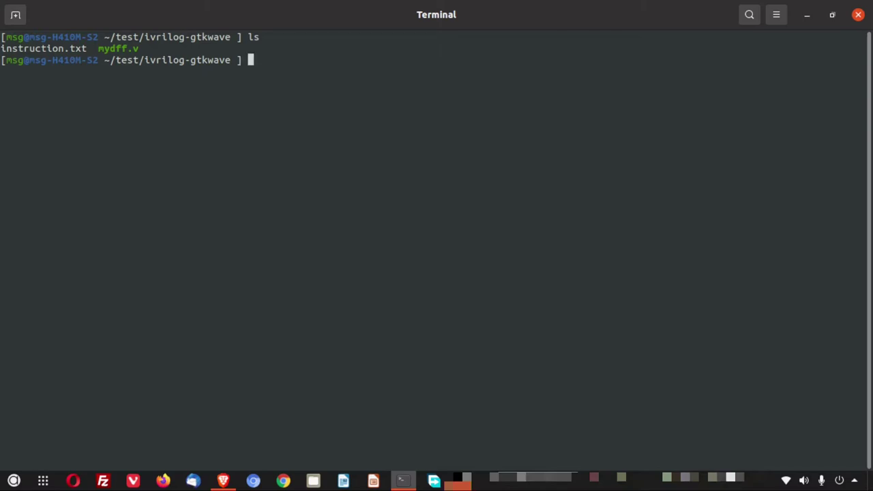
{"action": "type", "text": "g"}
{"action": "double_click", "coordinate": [125, 51]}
{"action": "middle_click", "coordinate": [287, 51]}
{"action": "key", "text": "Return"}
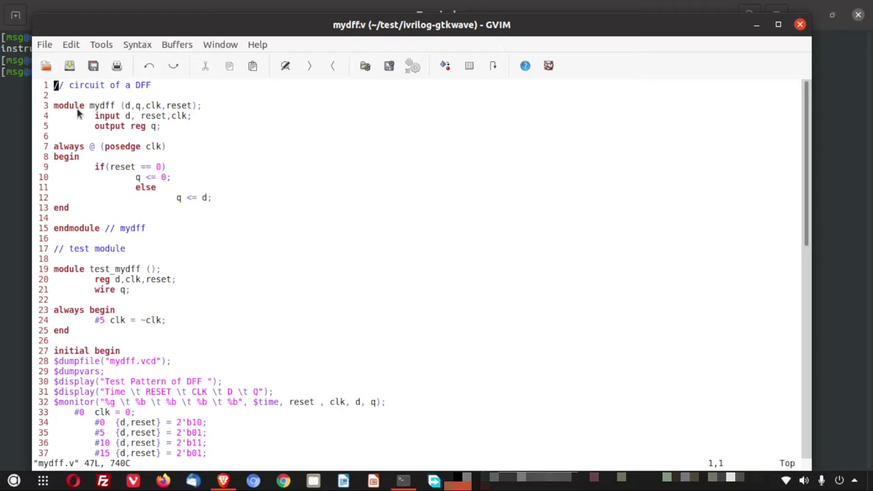
Scroll through the DFF code, highlighting the mydff.vcd $dumpfile line, then quit with :q
{"action": "scroll", "coordinate": [89, 225], "scroll_direction": "down", "scroll_amount": 2}
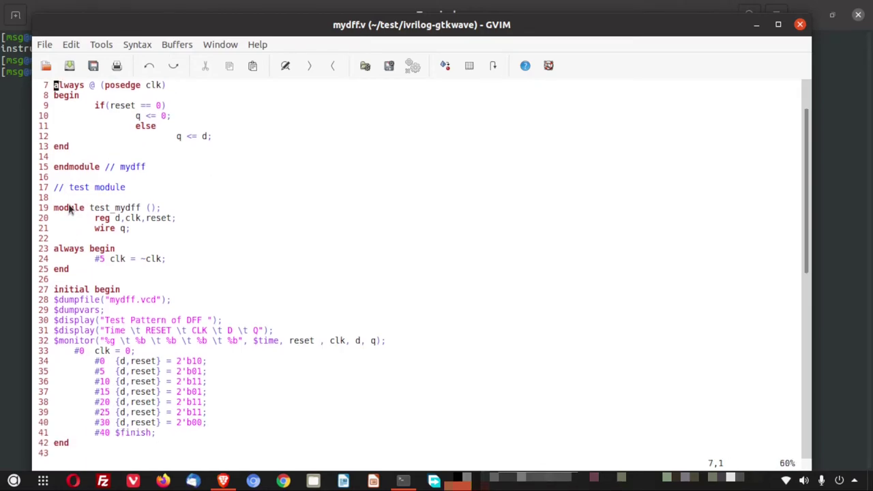
{"action": "scroll", "coordinate": [72, 209], "scroll_direction": "down", "scroll_amount": 3}
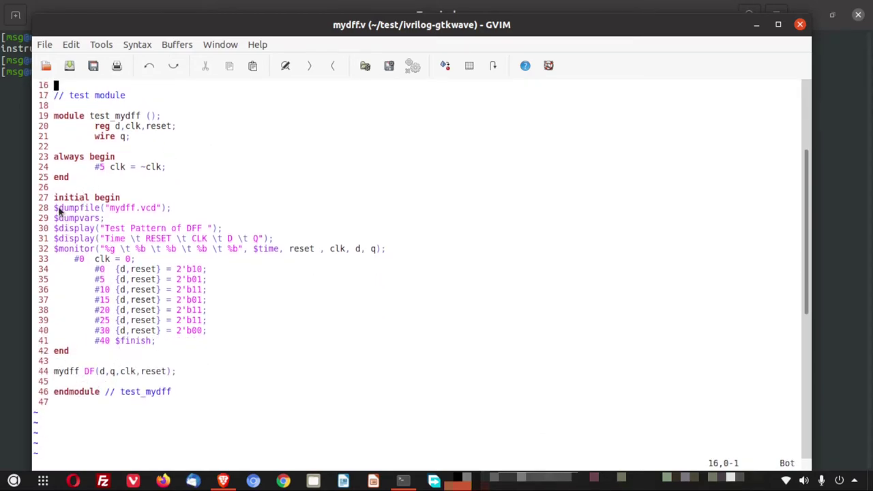
{"action": "left_click_drag", "start_coordinate": [56, 208], "coordinate": [166, 213]}
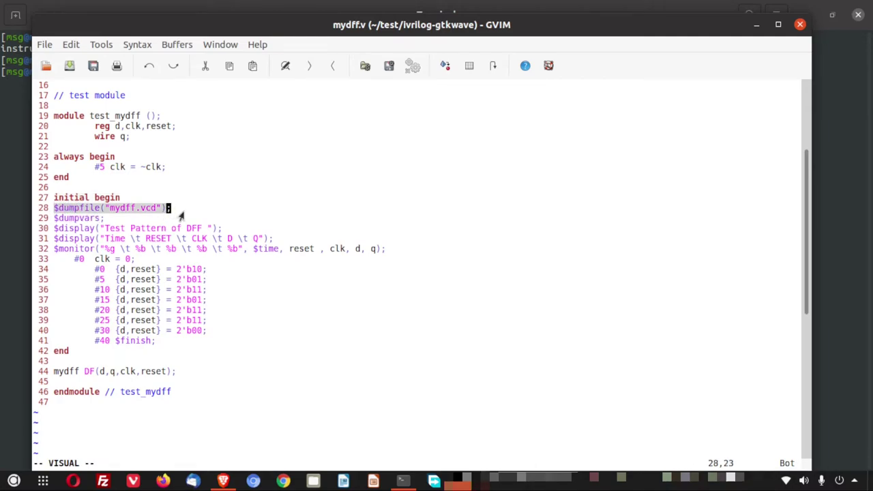
{"action": "left_click", "coordinate": [141, 226]}
{"action": "scroll", "coordinate": [374, 259], "scroll_direction": "up", "scroll_amount": 5}
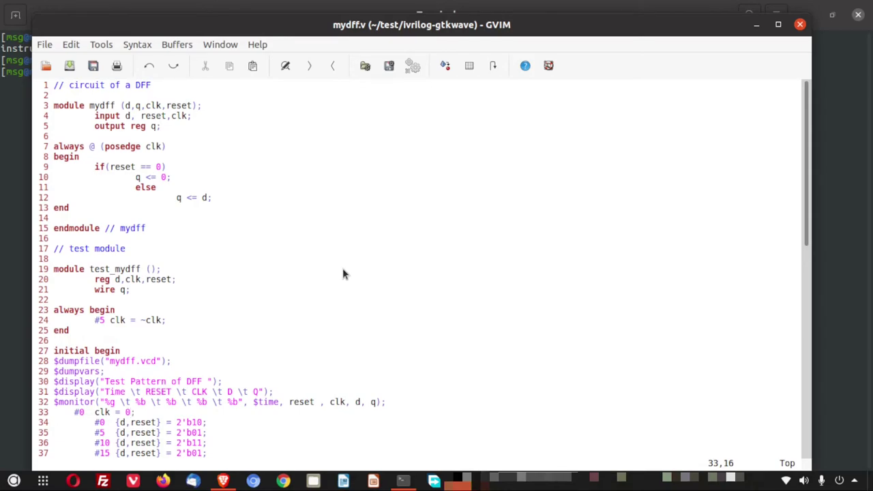
{"action": "type", "text": ":q"}
{"action": "key", "text": "Return"}
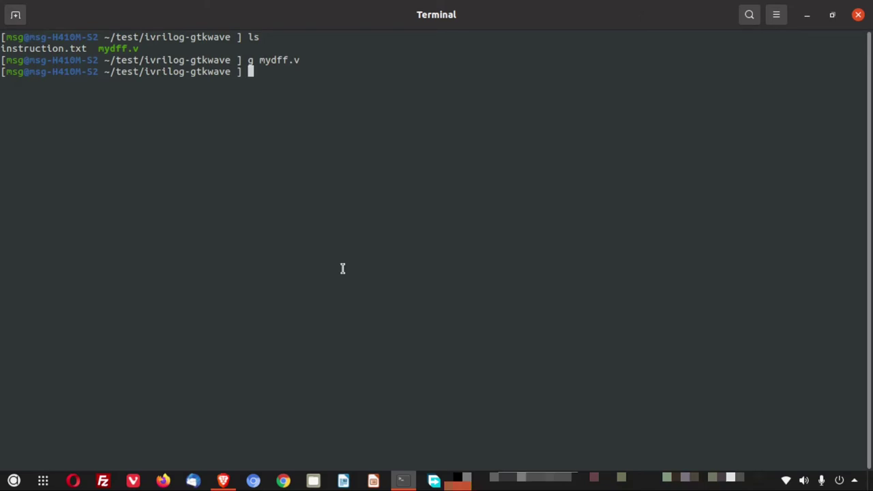
List the folder and compile the design with 'iverilog mydff.v'
{"action": "type", "text": "ls"}
{"action": "key", "text": "Return"}
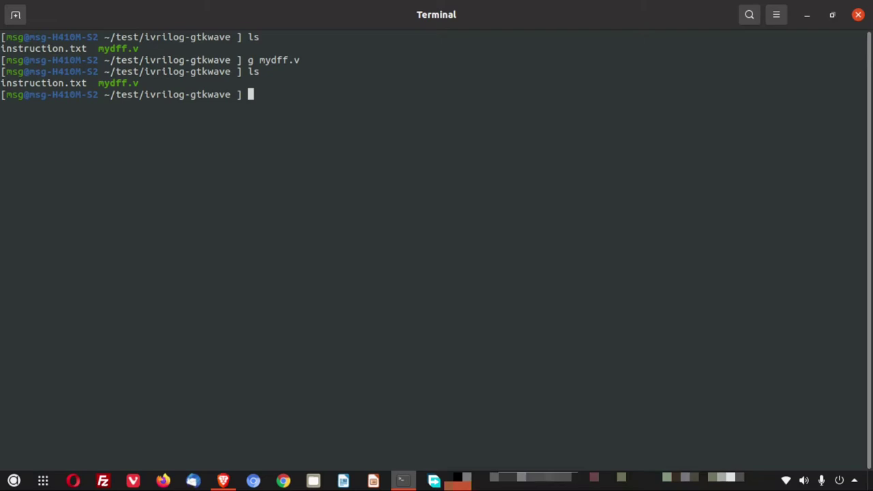
{"action": "type", "text": "iverilog"}
{"action": "double_click", "coordinate": [127, 83]}
{"action": "middle_click", "coordinate": [385, 96]}
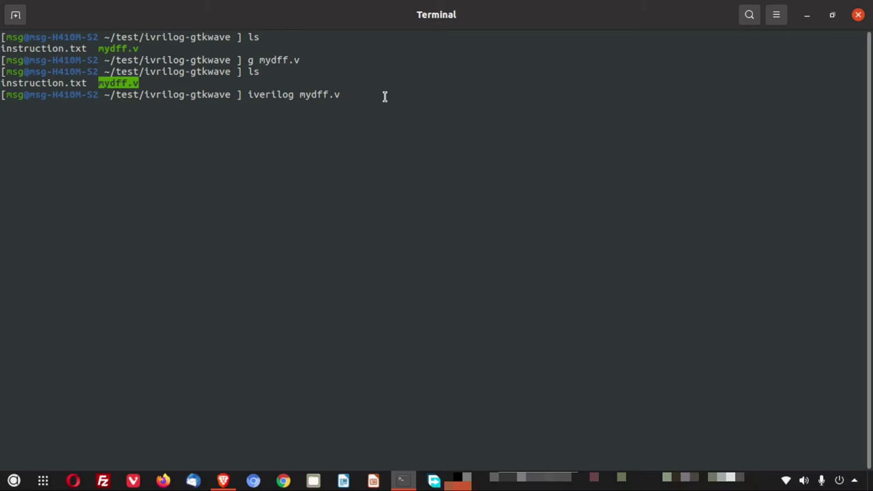
{"action": "key", "text": "Return"}
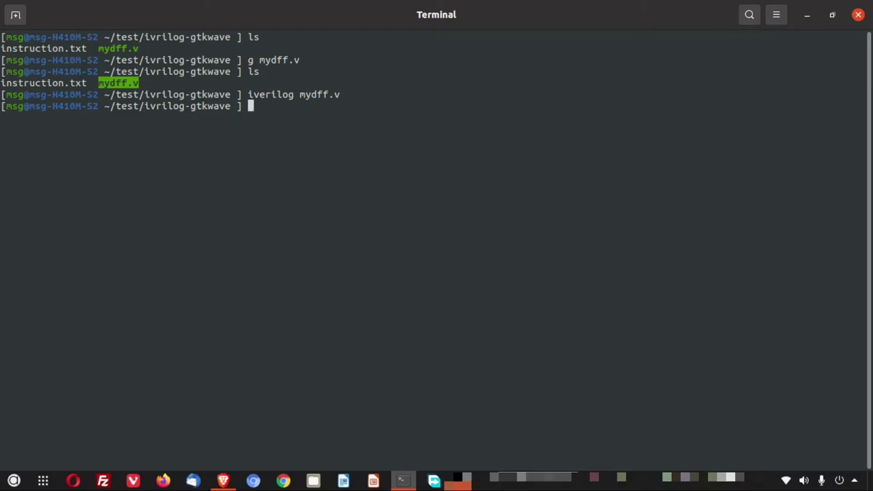
Confirm a.out was created and enter './a.out' at the prompt
{"action": "type", "text": "ls"}
{"action": "key", "text": "Return"}
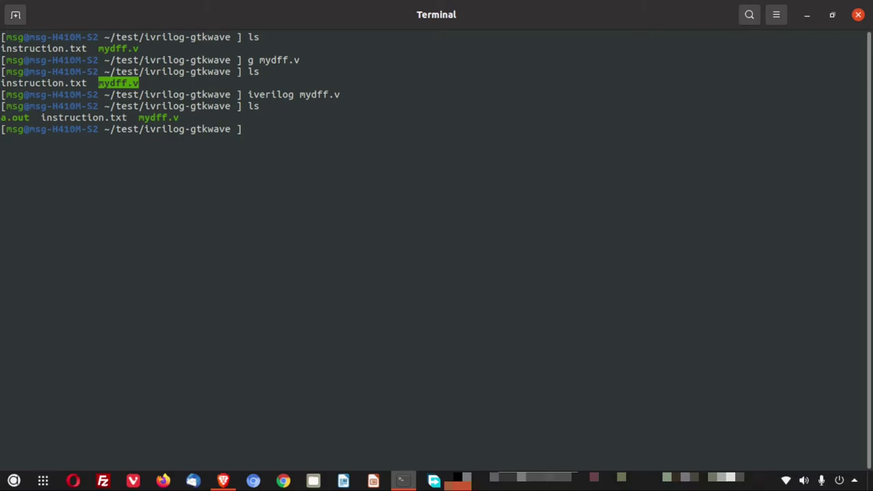
{"action": "double_click", "coordinate": [19, 118]}
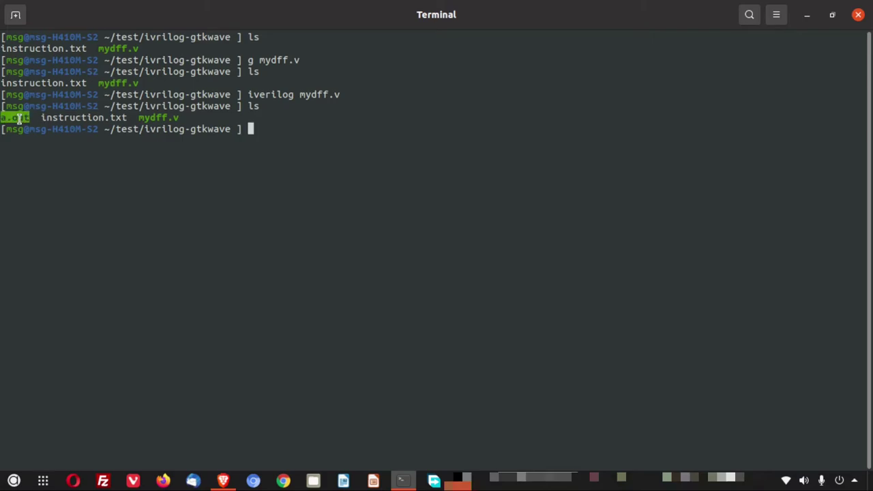
{"action": "left_click", "coordinate": [321, 146]}
{"action": "type", "text": "./"}
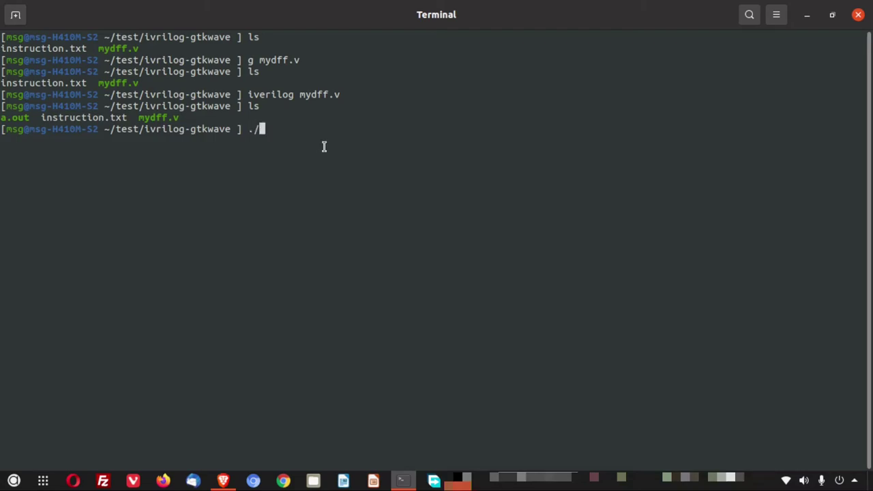
{"action": "double_click", "coordinate": [14, 117]}
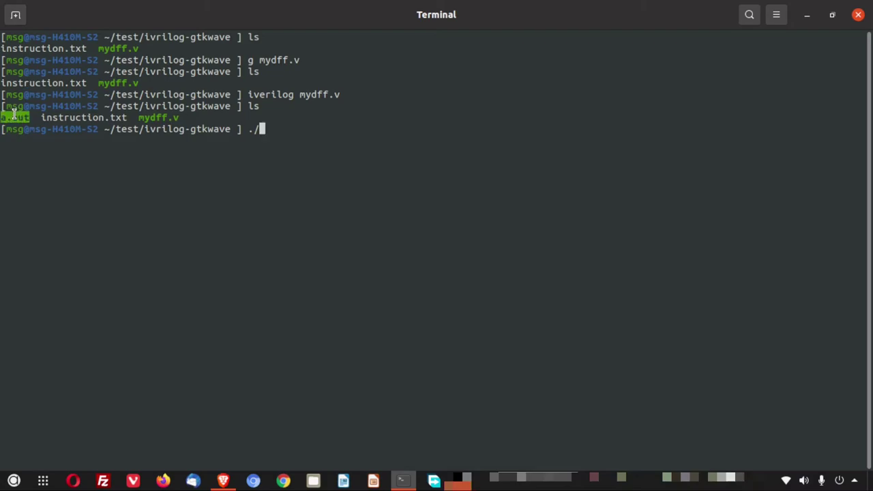
{"action": "middle_click", "coordinate": [326, 74]}
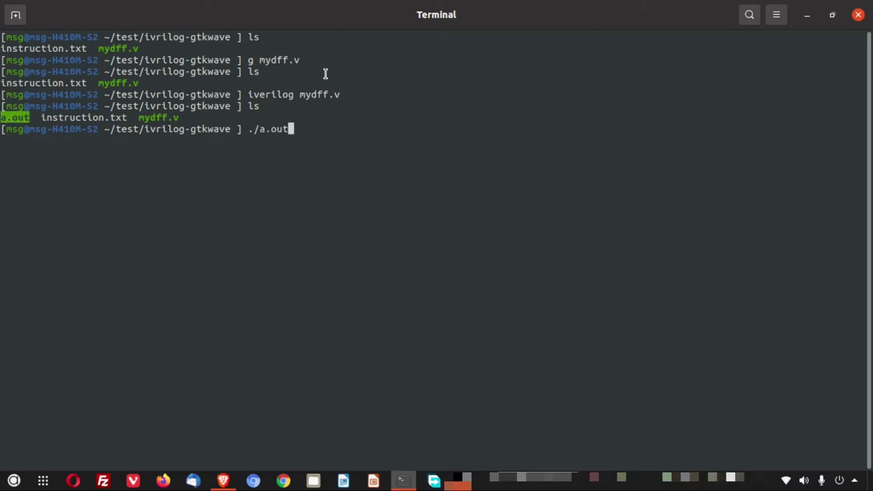
Run ./a.out and review the printed Test Pattern of DFF table
{"action": "key", "text": "Return"}
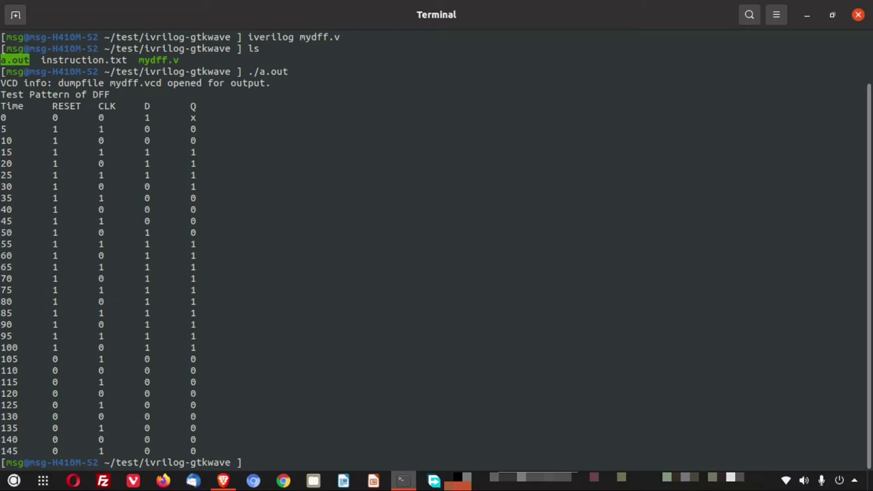
{"action": "left_click_drag", "start_coordinate": [3, 103], "coordinate": [275, 448]}
{"action": "left_click", "coordinate": [120, 213]}
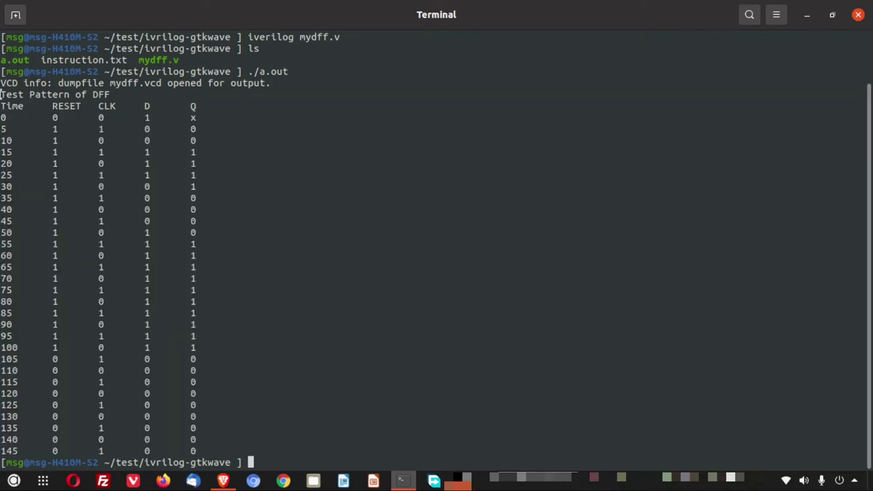
{"action": "left_click_drag", "start_coordinate": [2, 95], "coordinate": [262, 450]}
{"action": "left_click", "coordinate": [467, 70]}
Clear the screen and list the folder to locate mydff.vcd
{"action": "key", "text": "ctrl+l"}
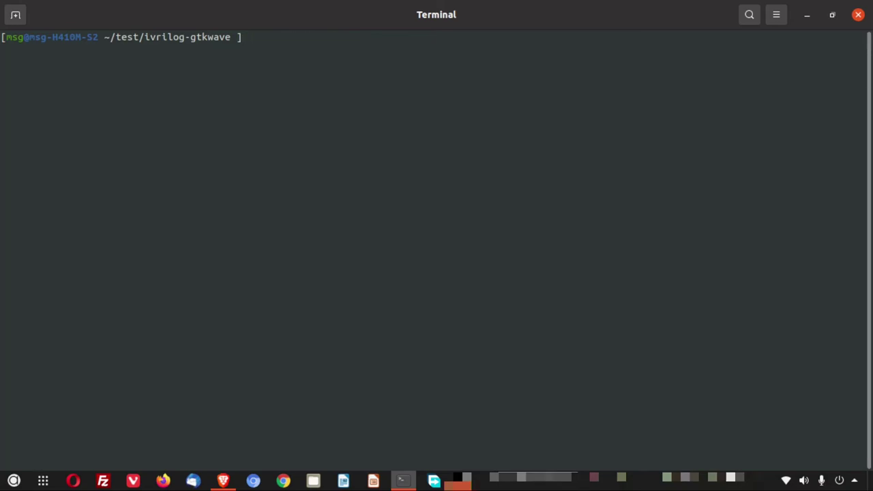
{"action": "type", "text": "ls"}
{"action": "key", "text": "Return"}
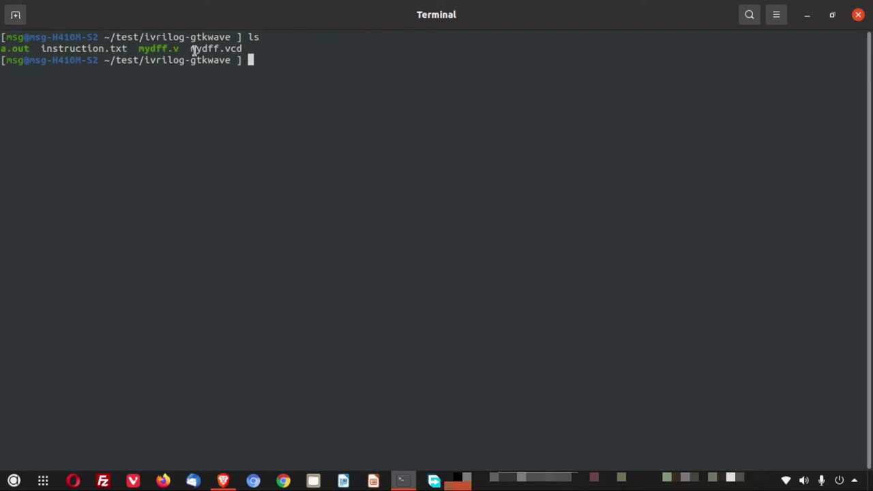
{"action": "left_click_drag", "start_coordinate": [190, 48], "coordinate": [243, 49]}
{"action": "left_click", "coordinate": [426, 115]}
Launch GTKWave on the dump with 'gtkwave mydff.vcd &'
{"action": "type", "text": "gtkwave"}
{"action": "double_click", "coordinate": [213, 48]}
{"action": "middle_click", "coordinate": [411, 43]}
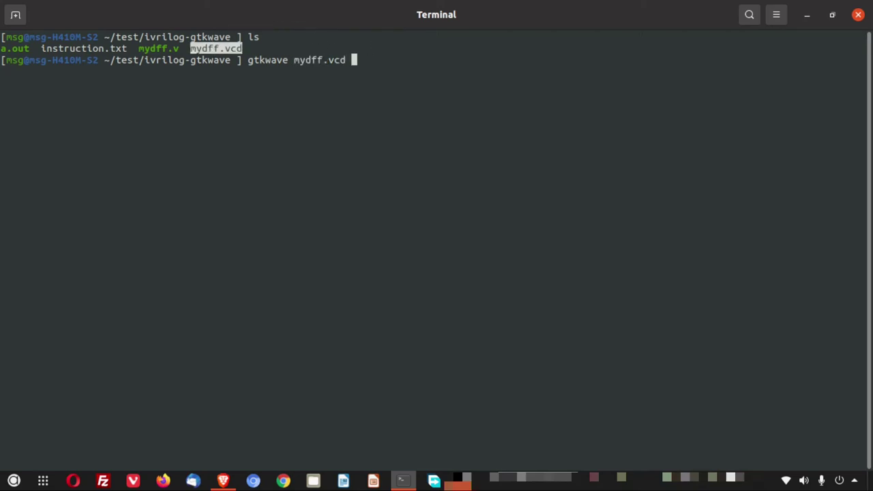
{"action": "type", "text": "&"}
Launch GTKWave on mydff.vcd, maximize its window and expand test mydff in the SST tree
{"action": "key", "text": "Return"}
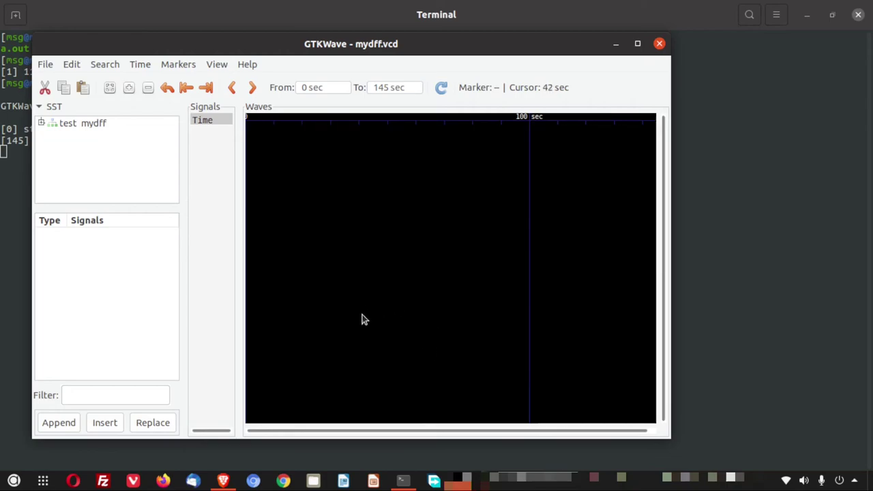
{"action": "left_click", "coordinate": [638, 44]}
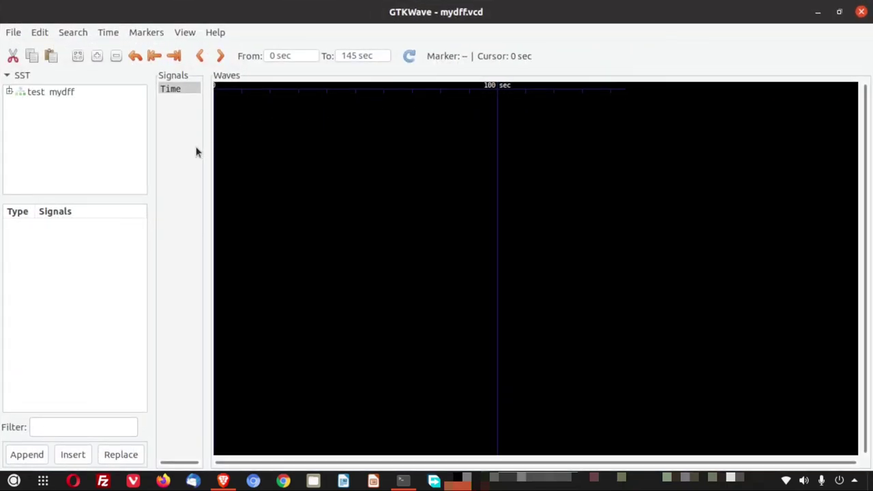
{"action": "left_click", "coordinate": [9, 92]}
Compare the DF instance's signals with test mydff's, ending with test mydff's clk, d, q and reset listed
{"action": "left_click", "coordinate": [63, 93]}
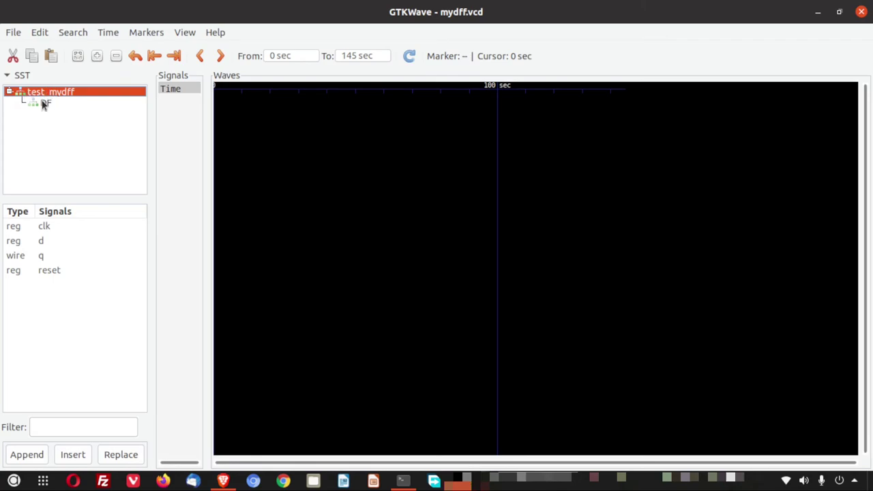
{"action": "left_click", "coordinate": [32, 106]}
{"action": "left_click", "coordinate": [32, 105]}
{"action": "left_click", "coordinate": [34, 93]}
{"action": "left_click", "coordinate": [36, 104]}
{"action": "left_click", "coordinate": [48, 95]}
Add the clk, d, q and reset traces, then drag a marker to 90 sec
{"action": "double_click", "coordinate": [24, 230]}
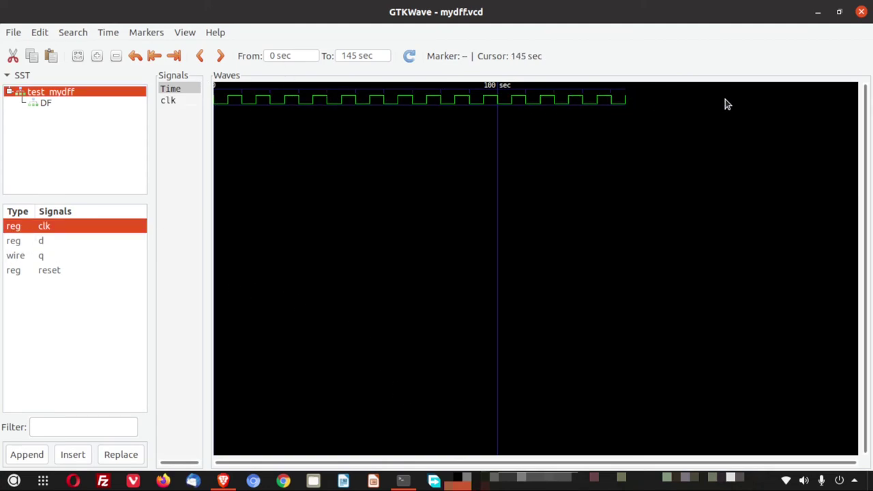
{"action": "double_click", "coordinate": [20, 244]}
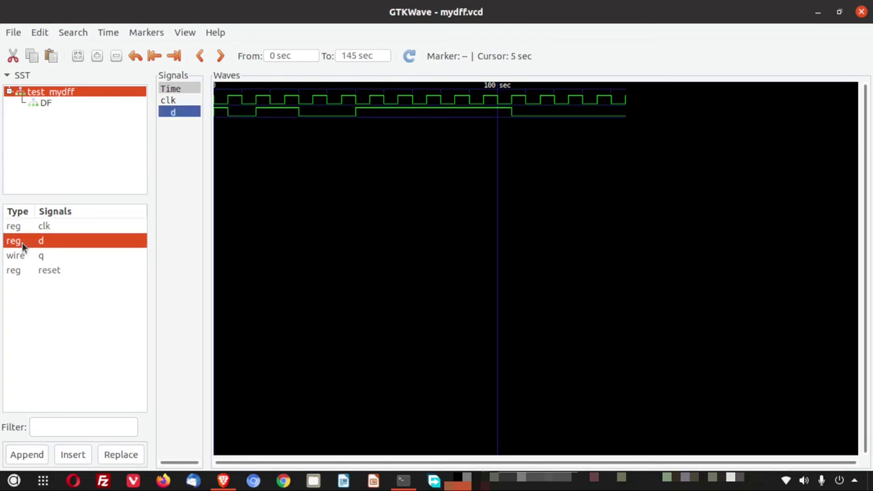
{"action": "double_click", "coordinate": [35, 256]}
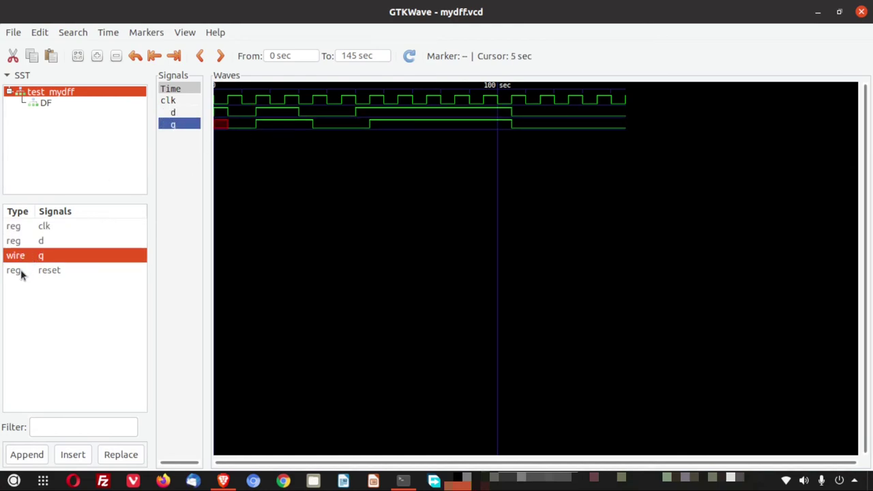
{"action": "double_click", "coordinate": [20, 271]}
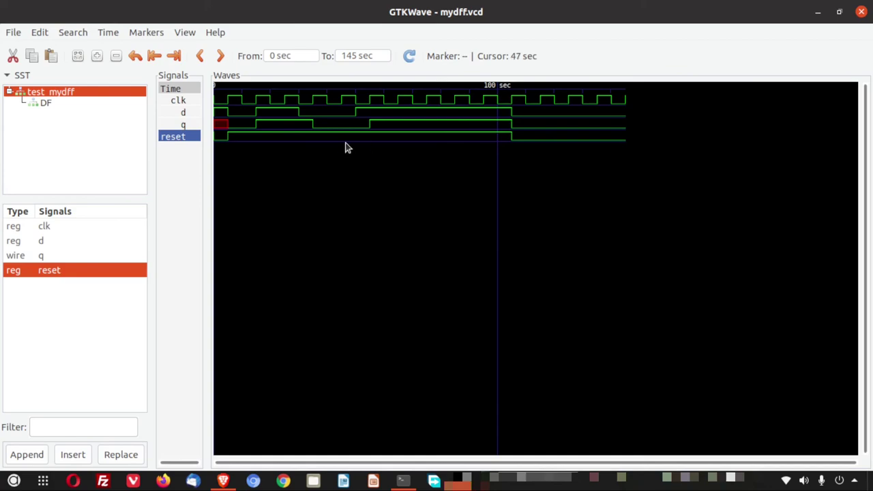
{"action": "left_click", "coordinate": [219, 90]}
{"action": "mouse_move", "coordinate": [220, 90]}
{"action": "left_mouse_down"}
{"action": "mouse_move", "coordinate": [275, 121]}
{"action": "mouse_move", "coordinate": [470, 116]}
{"action": "left_mouse_up"}
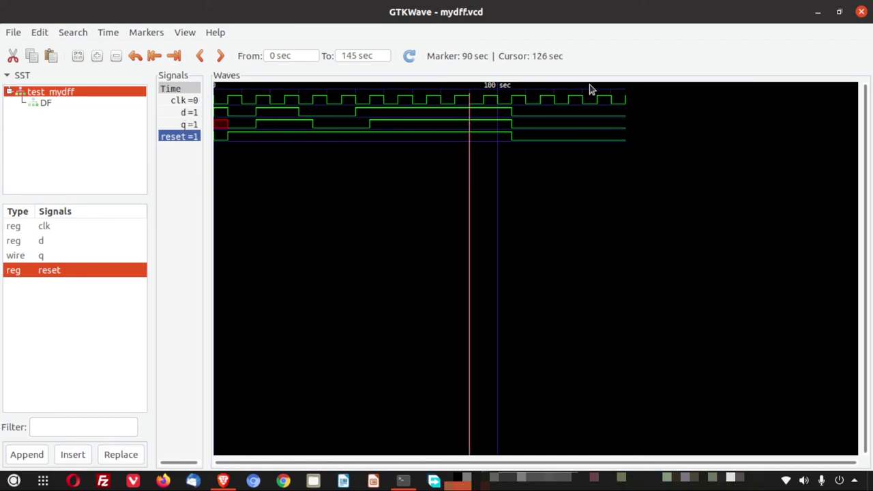